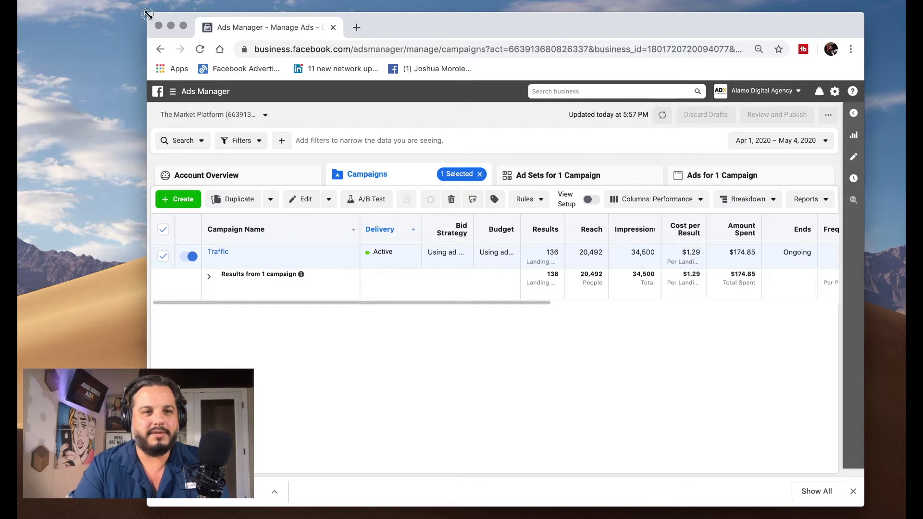
# - Create a new campaign with the Traffic objective and continue to its ad set settings
pyautogui.moveTo(147, 13); pyautogui.dragTo(86, 14)
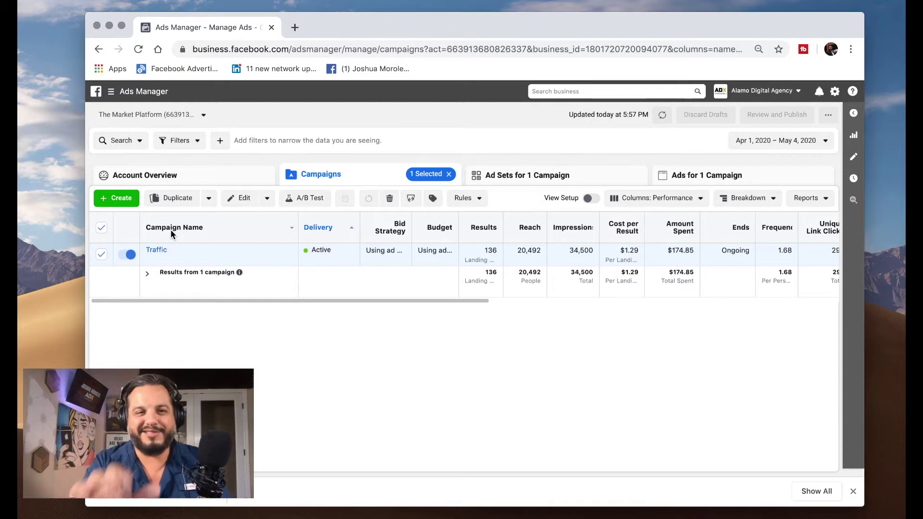
pyautogui.click(122, 204)
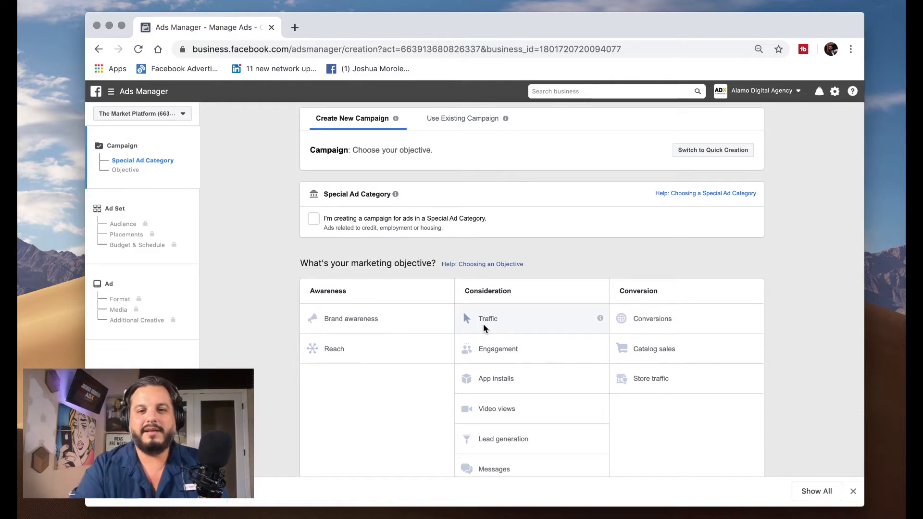
pyautogui.scroll(-1, 483, 324)
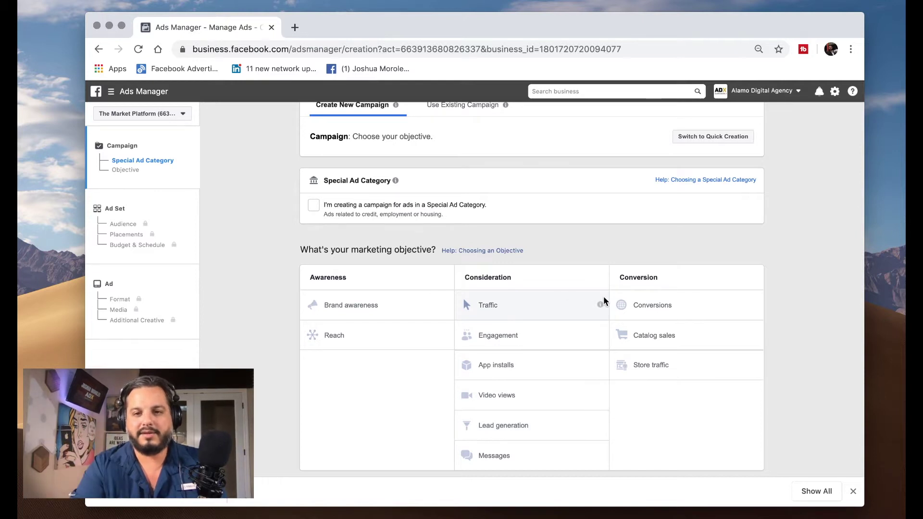
pyautogui.moveTo(600, 306)
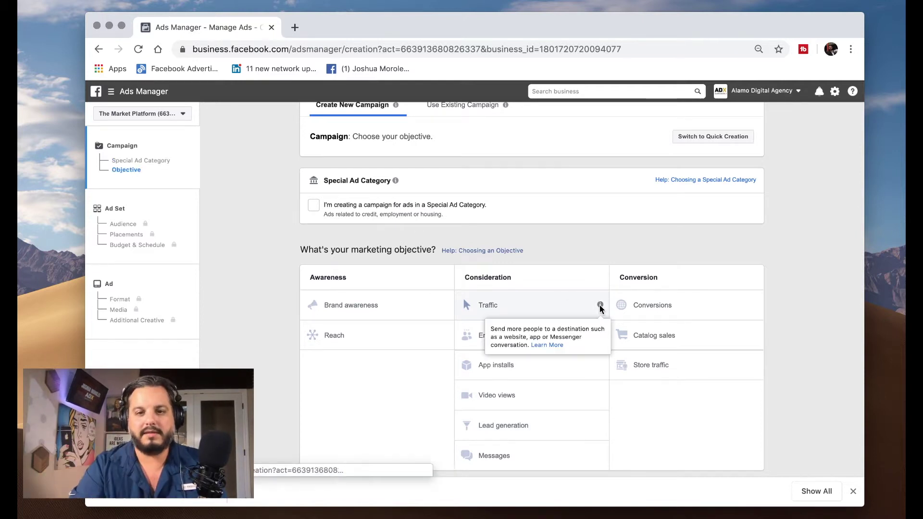
pyautogui.click(564, 309)
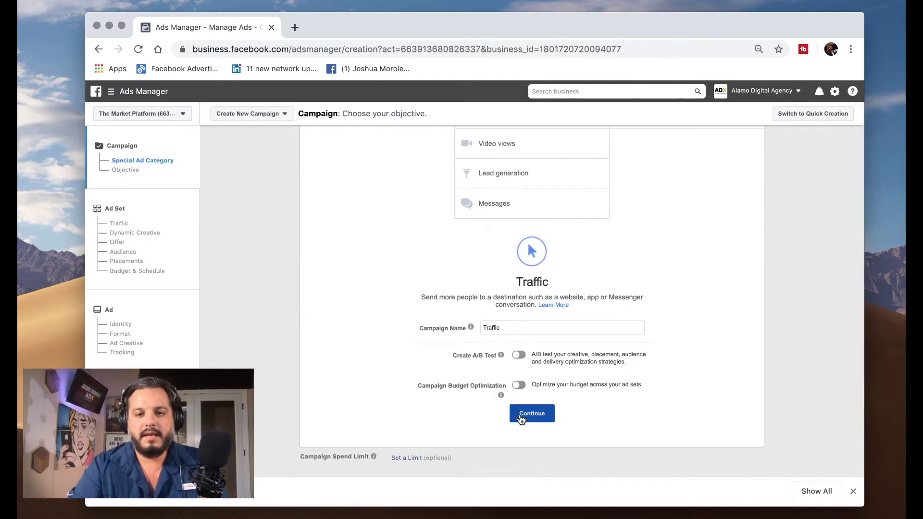
pyautogui.click(520, 414)
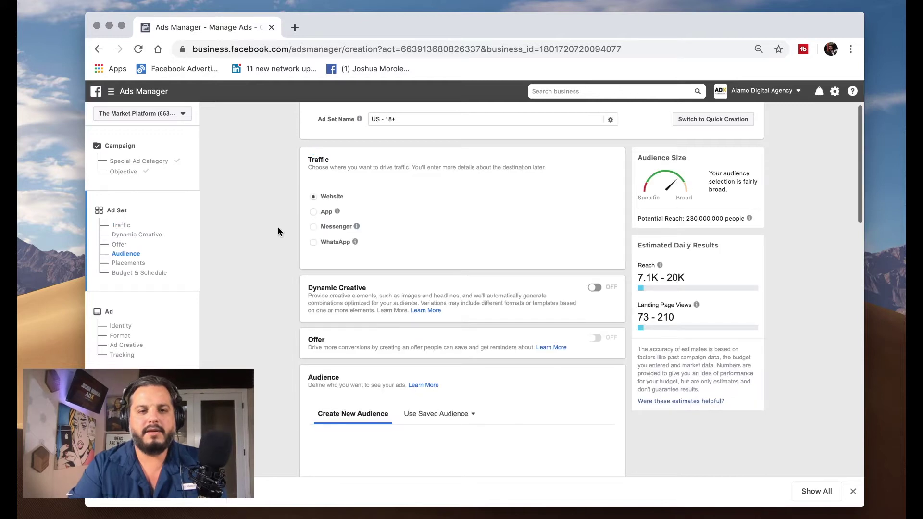
# - Review the ad set's traffic destination, dynamic creative, offer and audience sections
pyautogui.scroll(-1, 306, 197)
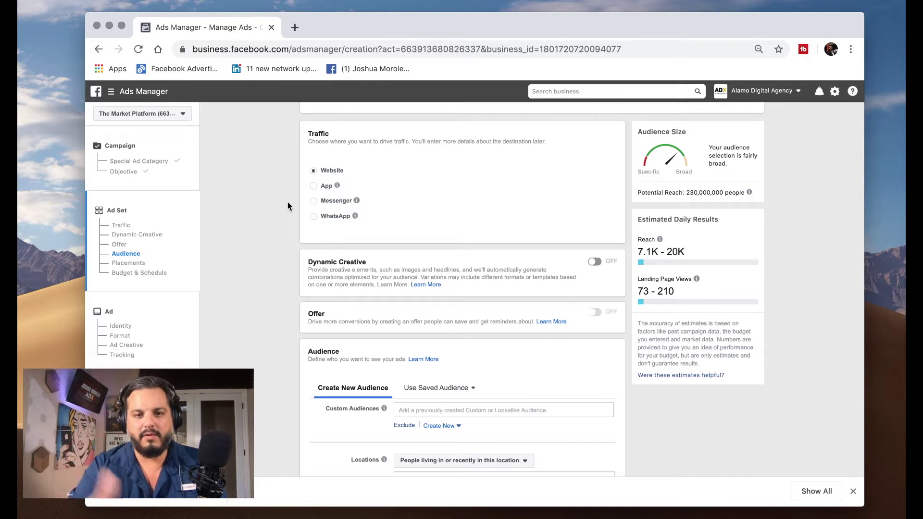
pyautogui.scroll(-1, 287, 202)
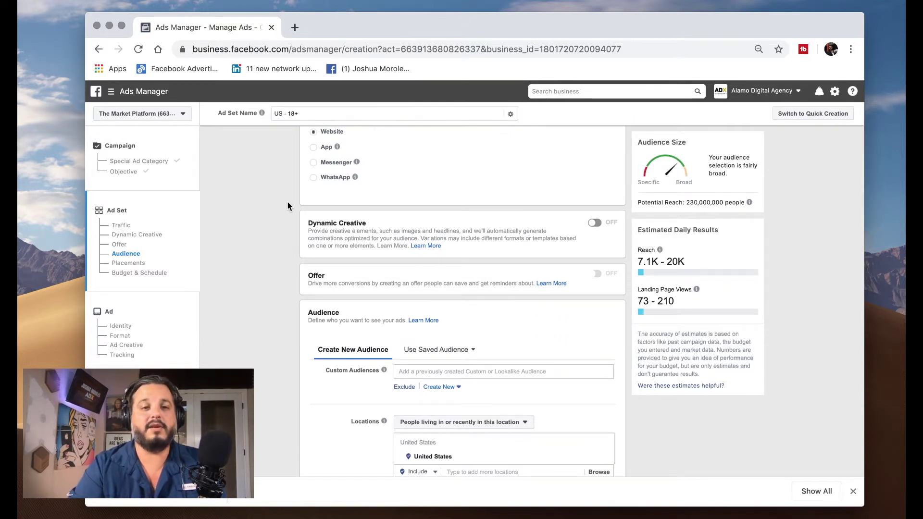
pyautogui.scroll(2, 293, 202)
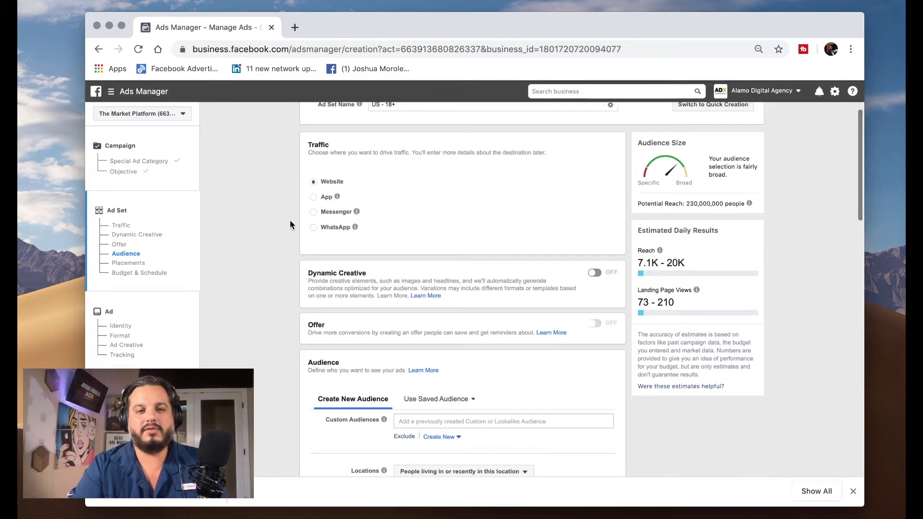
pyautogui.scroll(-5, 290, 224)
pyautogui.scroll(-5, 290, 224)
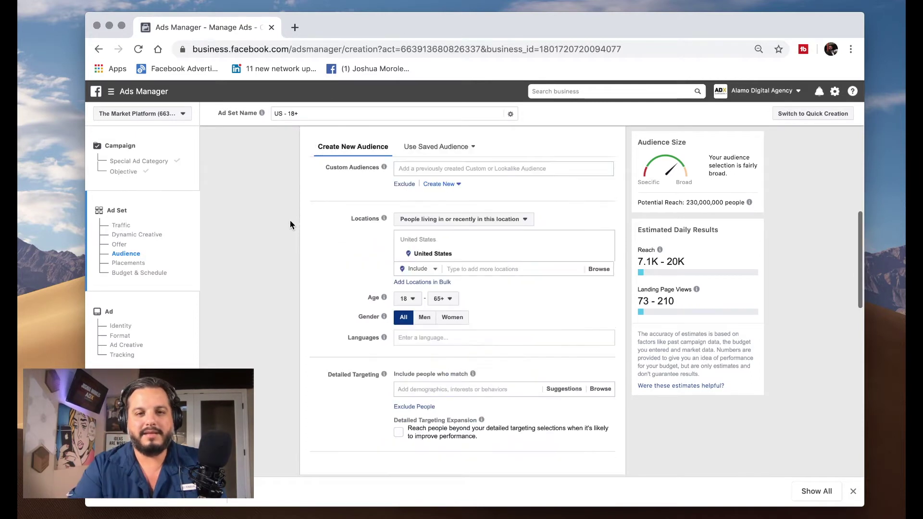
pyautogui.scroll(2, 290, 224)
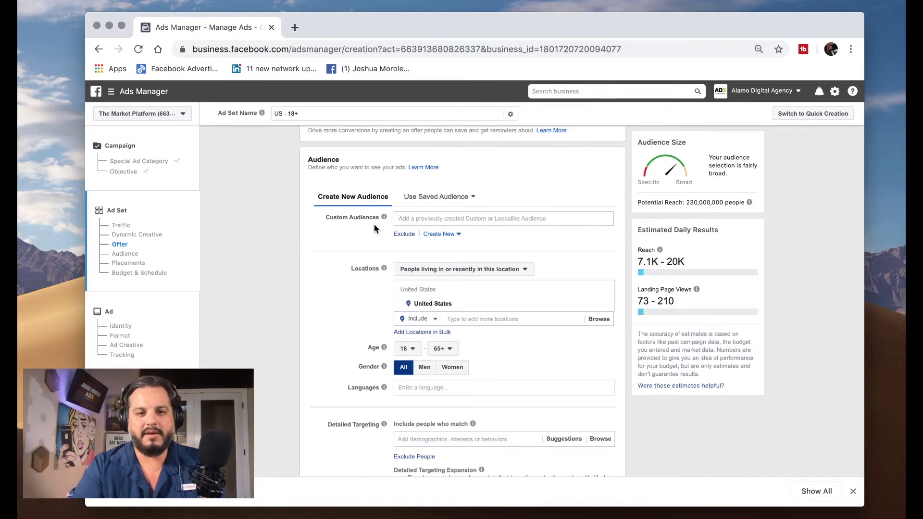
pyautogui.scroll(-1, 374, 228)
pyautogui.scroll(-1, 365, 272)
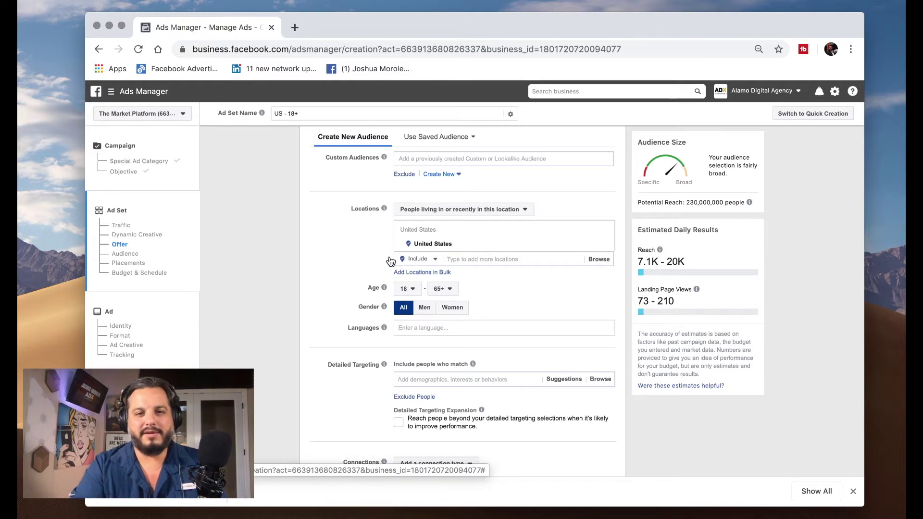
pyautogui.scroll(-1, 359, 297)
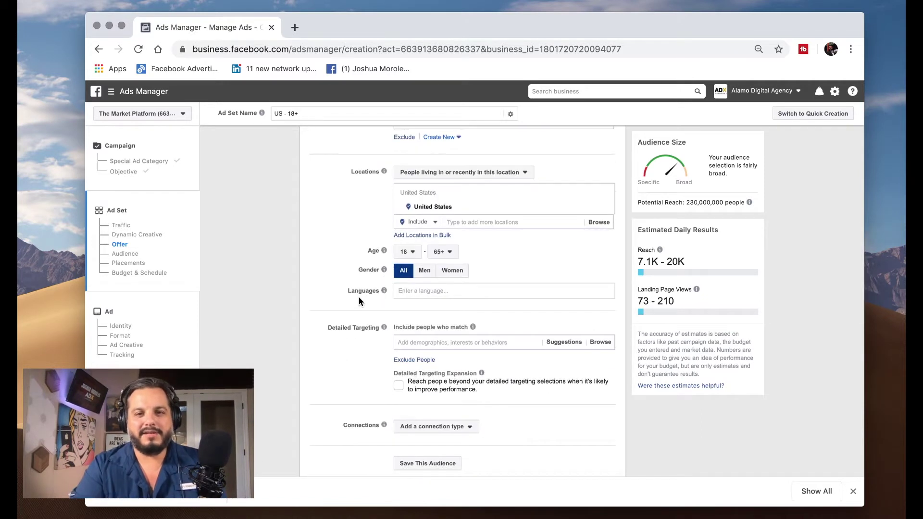
# - Set the audience location to the Harlingen-Wslco-Brnsvl-Mca DMA market instead of the whole United States
pyautogui.click(472, 222)
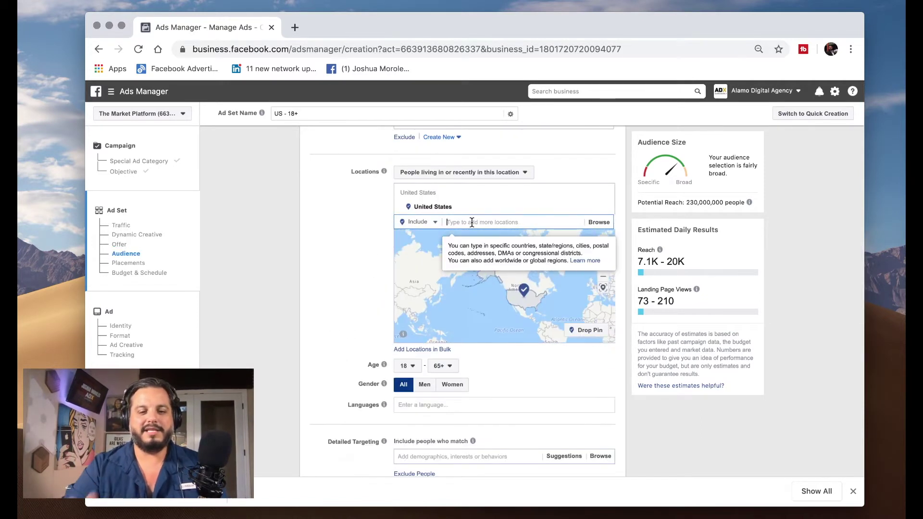
pyautogui.write('mcs')
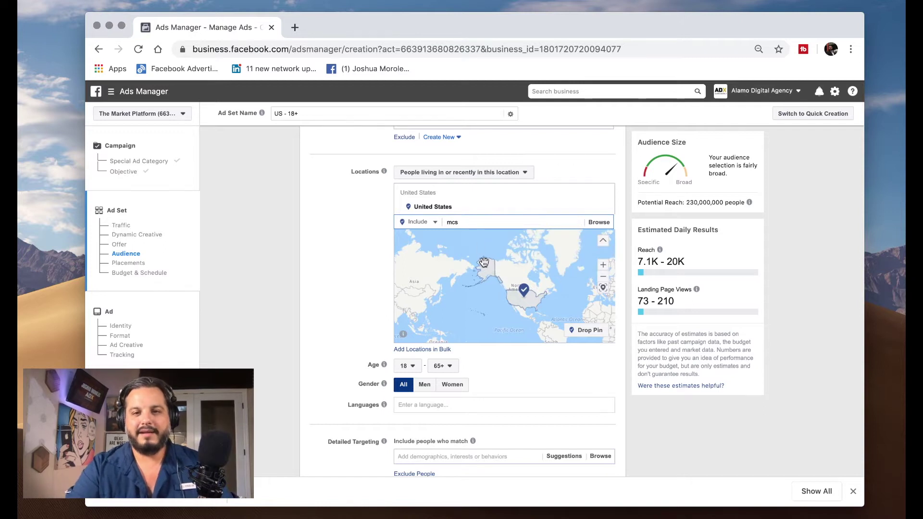
pyautogui.press('BackSpace')
pyautogui.write('a')
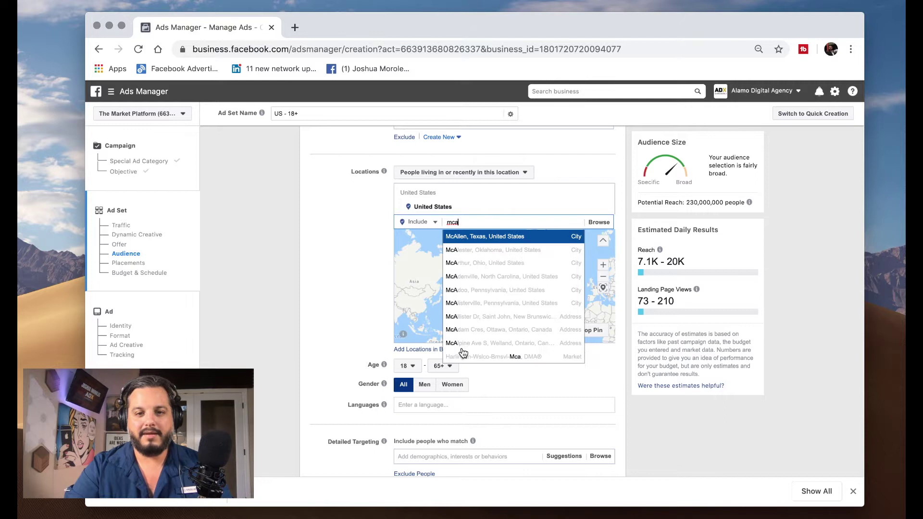
pyautogui.click(463, 356)
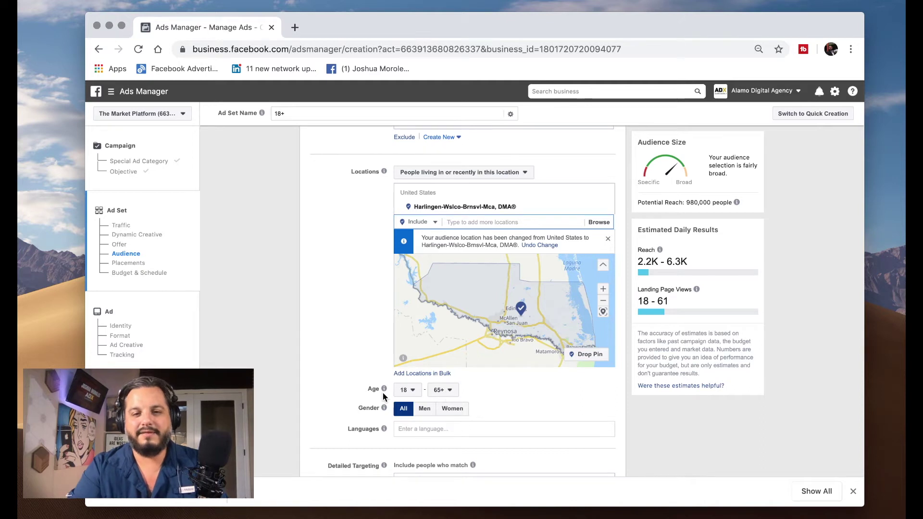
# - Limit the audience to women aged 21 to 25
pyautogui.scroll(-2, 382, 392)
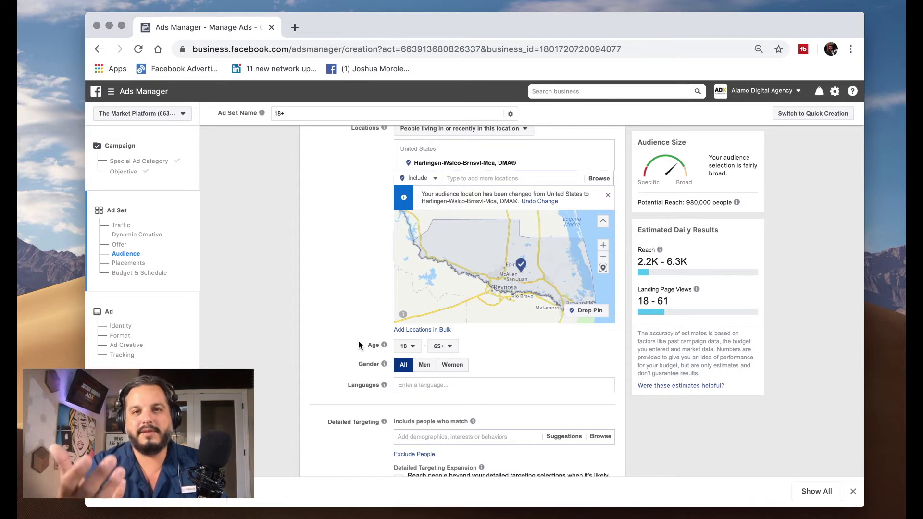
pyautogui.click(403, 346)
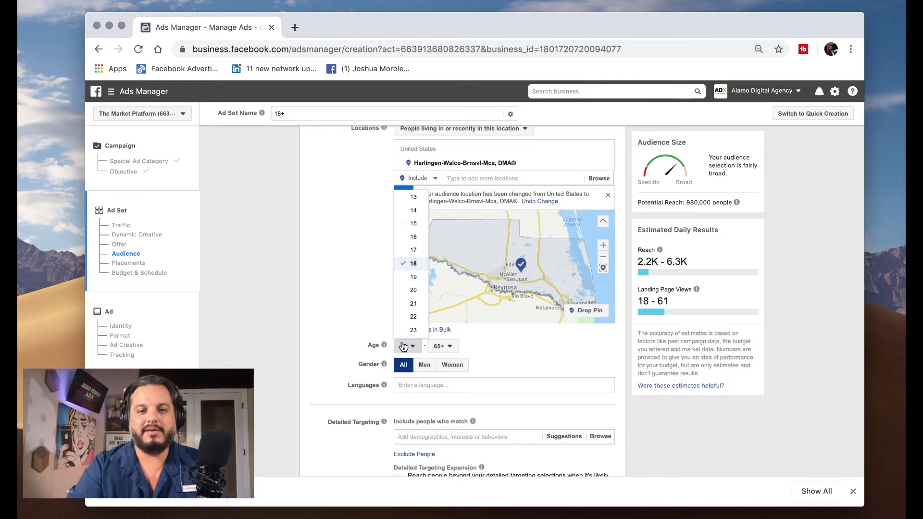
pyautogui.click(403, 346)
pyautogui.scroll(-2, 362, 339)
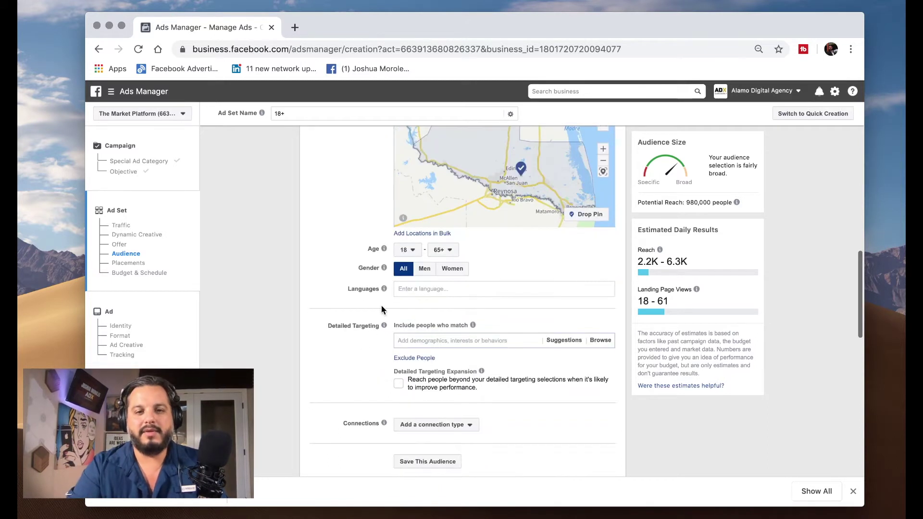
pyautogui.scroll(1, 362, 288)
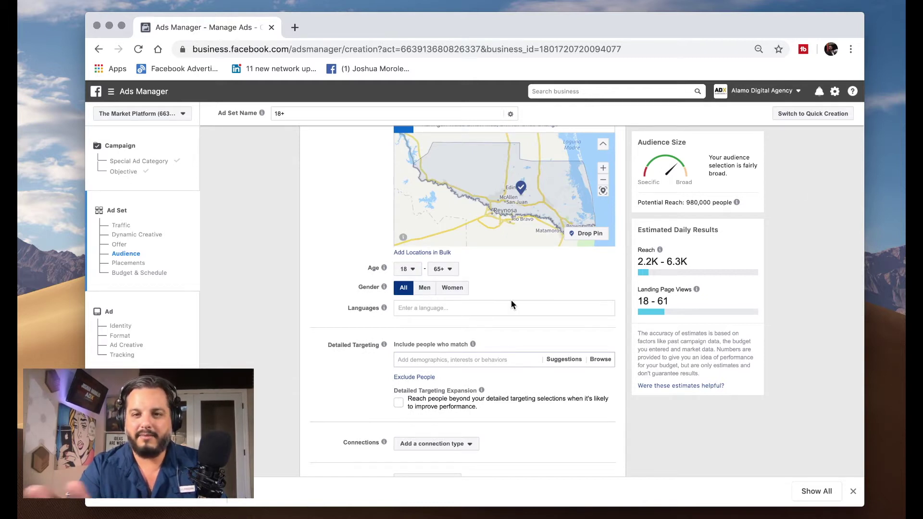
pyautogui.click(410, 269)
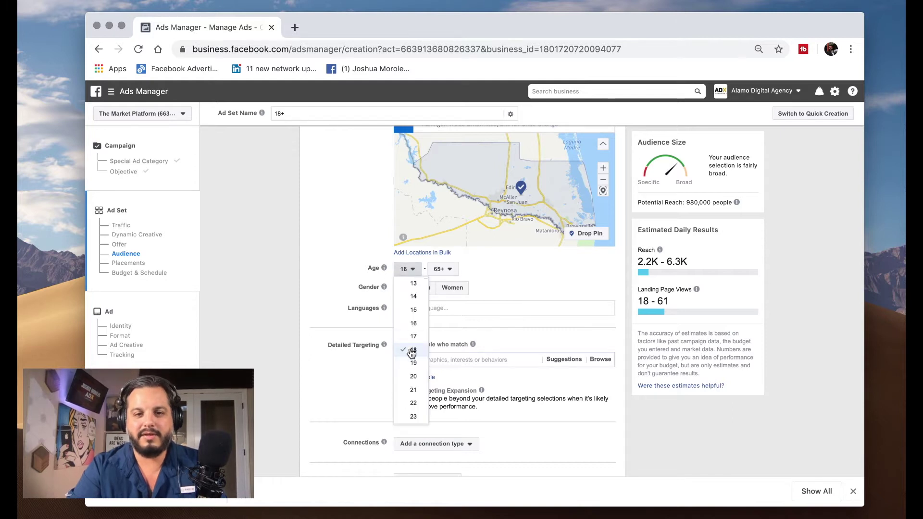
pyautogui.click(414, 390)
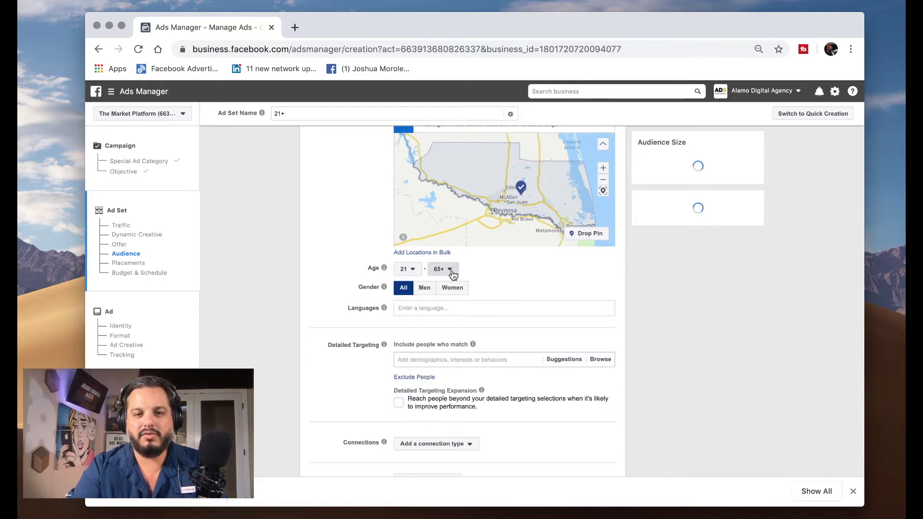
pyautogui.click(449, 271)
pyautogui.scroll(8, 448, 338)
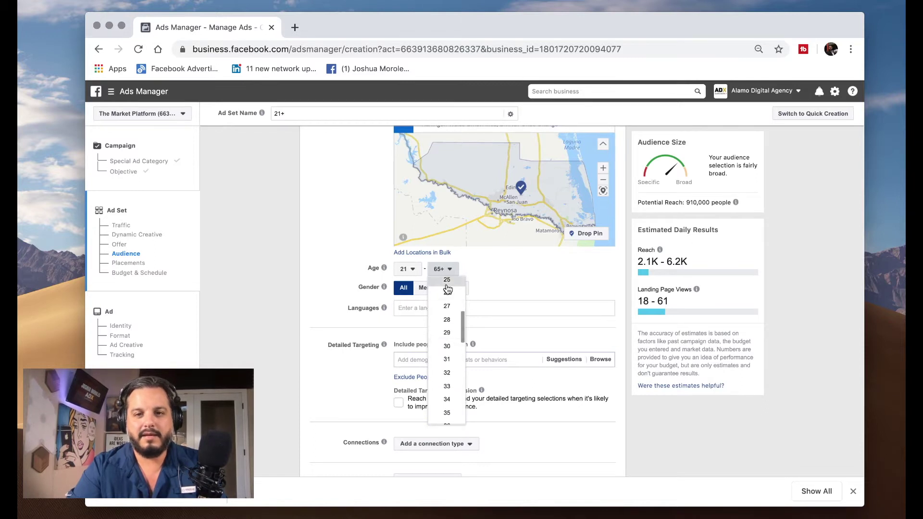
pyautogui.click(447, 285)
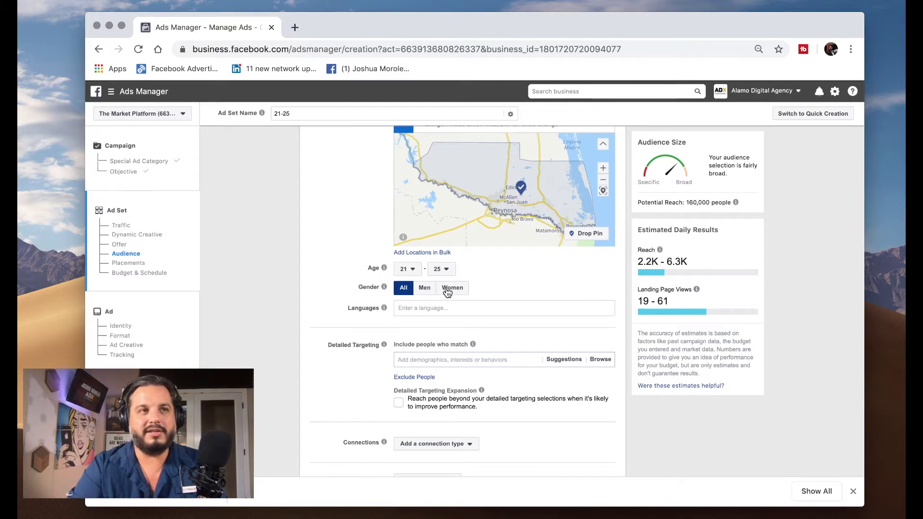
pyautogui.click(447, 288)
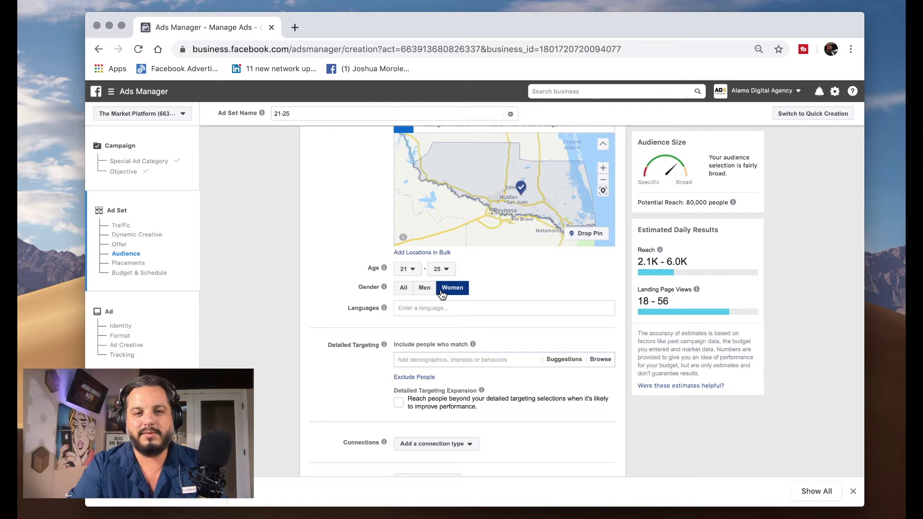
# - Reset the audience's age range to 18–65+ and its gender to All
pyautogui.click(408, 269)
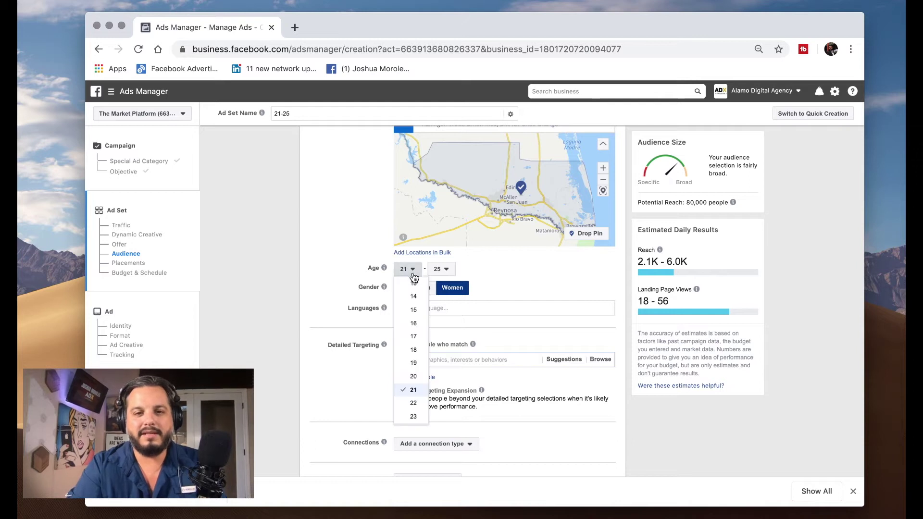
pyautogui.click(413, 349)
pyautogui.click(439, 269)
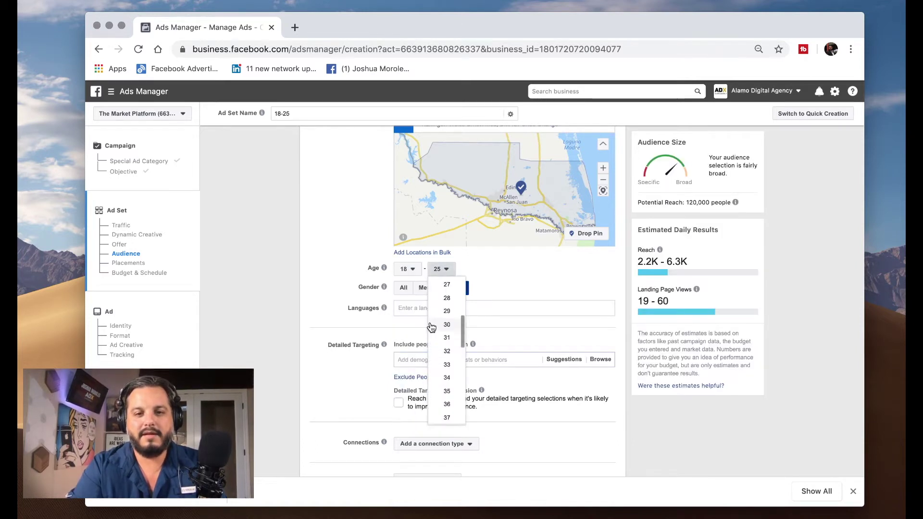
pyautogui.scroll(-10, 432, 331)
pyautogui.click(404, 289)
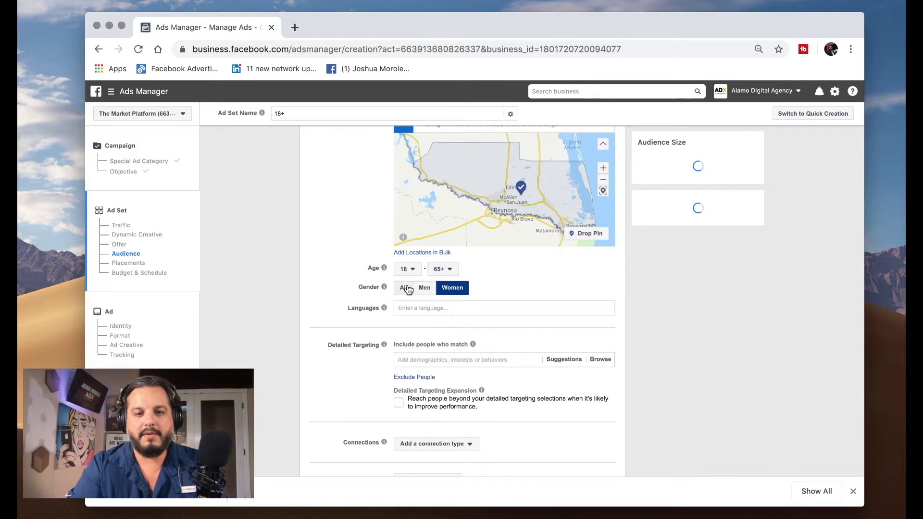
# - Add Spanish as an audience language and remove it again
pyautogui.scroll(-1, 365, 313)
pyautogui.click(424, 261)
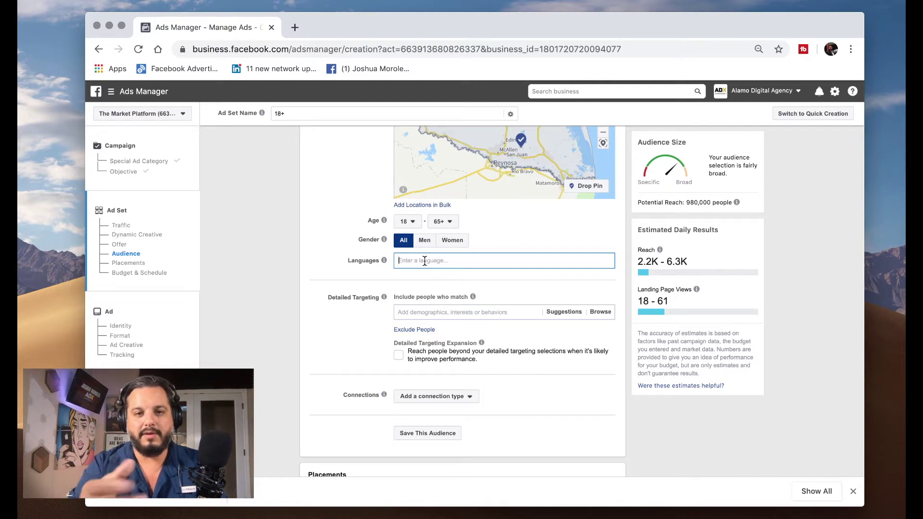
pyautogui.write('sp')
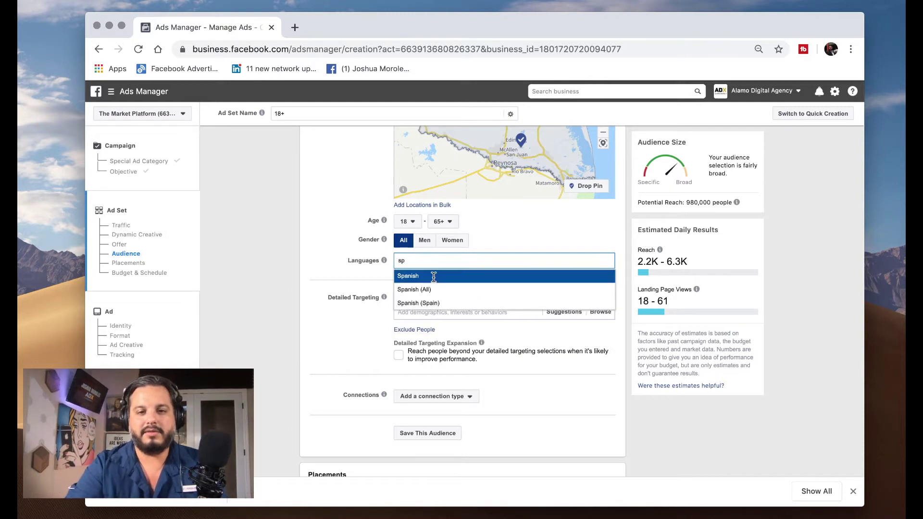
pyautogui.click(435, 282)
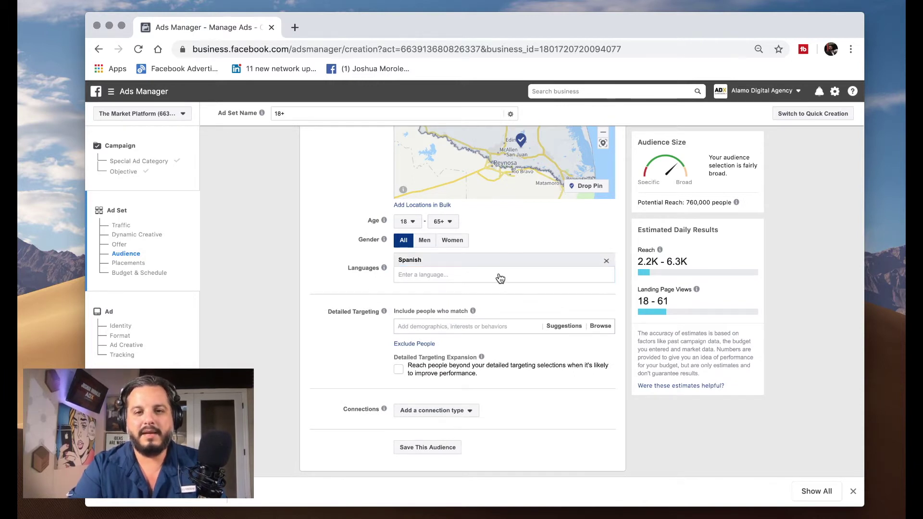
pyautogui.click(606, 263)
# - Add the suggested Online shopping interest to the audience's detailed targeting
pyautogui.scroll(-1, 345, 289)
pyautogui.scroll(-1, 346, 293)
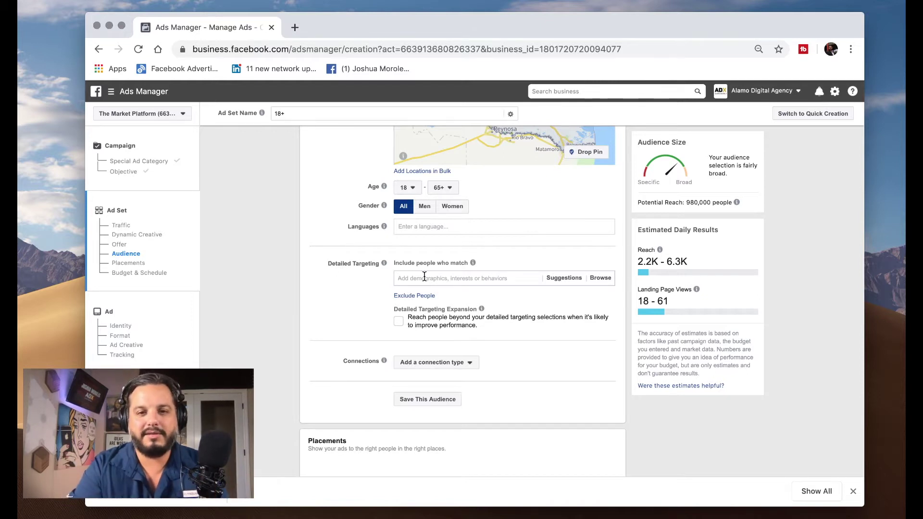
pyautogui.click(565, 278)
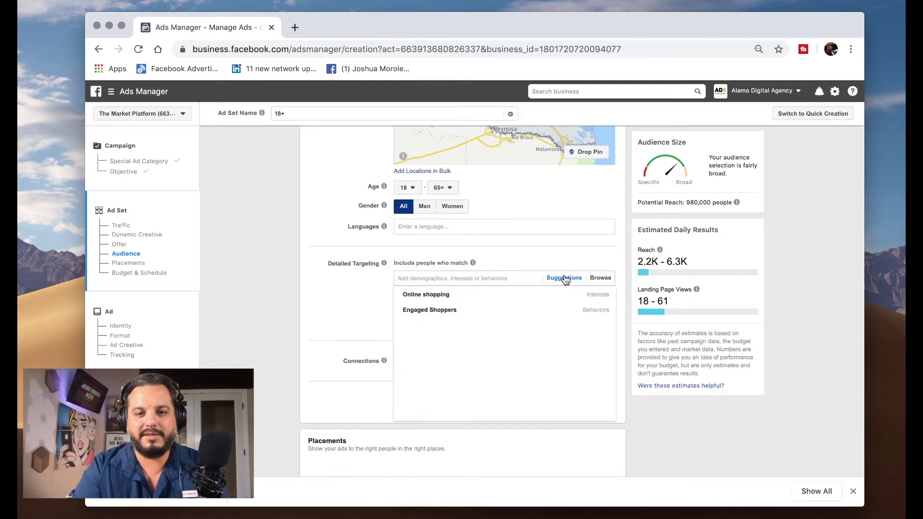
pyautogui.click(466, 299)
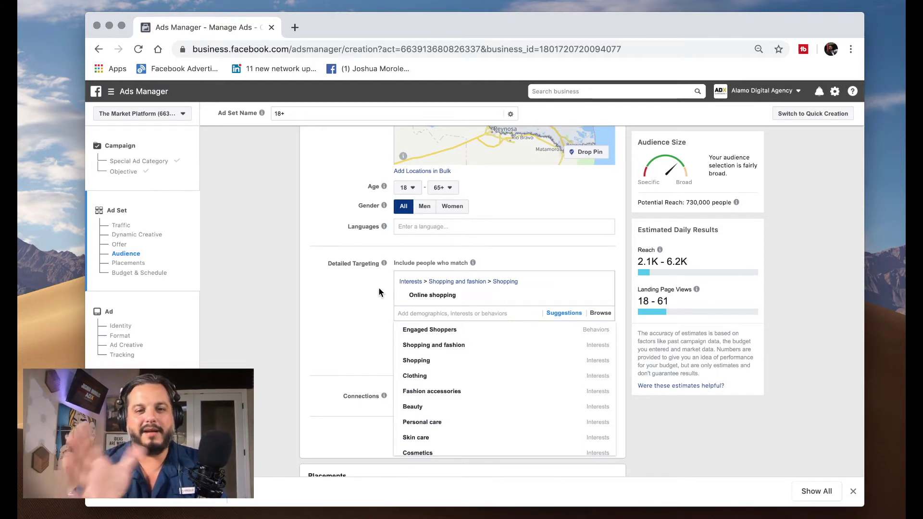
# - Add the suggested Engaged Shoppers behavior to the audience's detailed targeting
pyautogui.click(429, 330)
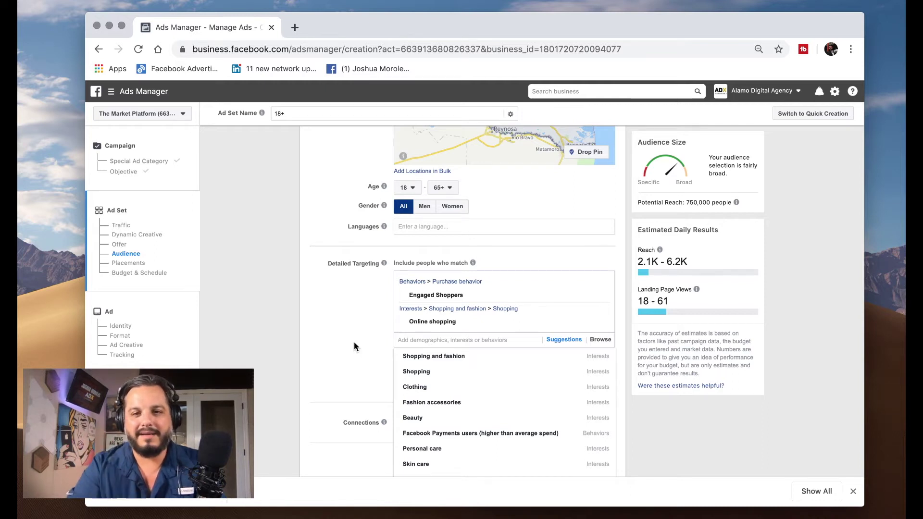
pyautogui.click(359, 343)
pyautogui.scroll(-2, 359, 334)
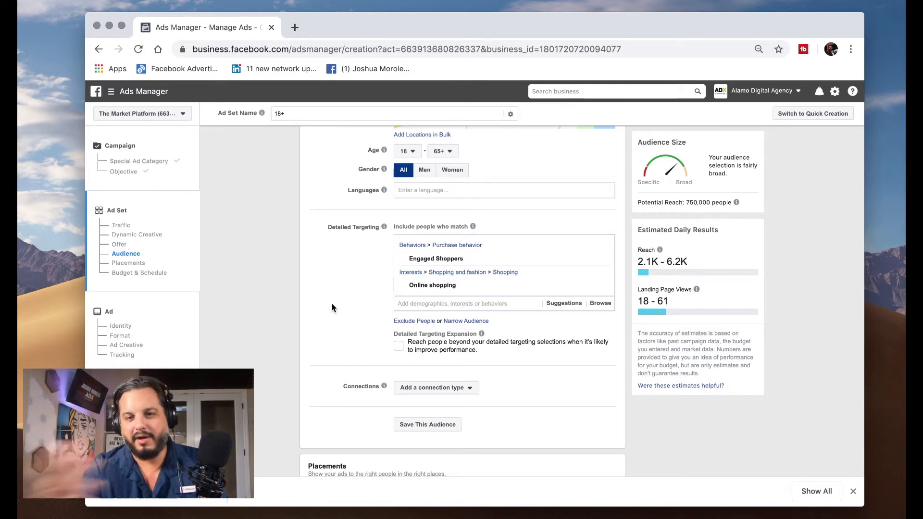
# - Narrow the audience to people who must also match the Boutiques interest
pyautogui.click(470, 321)
pyautogui.scroll(-1, 353, 347)
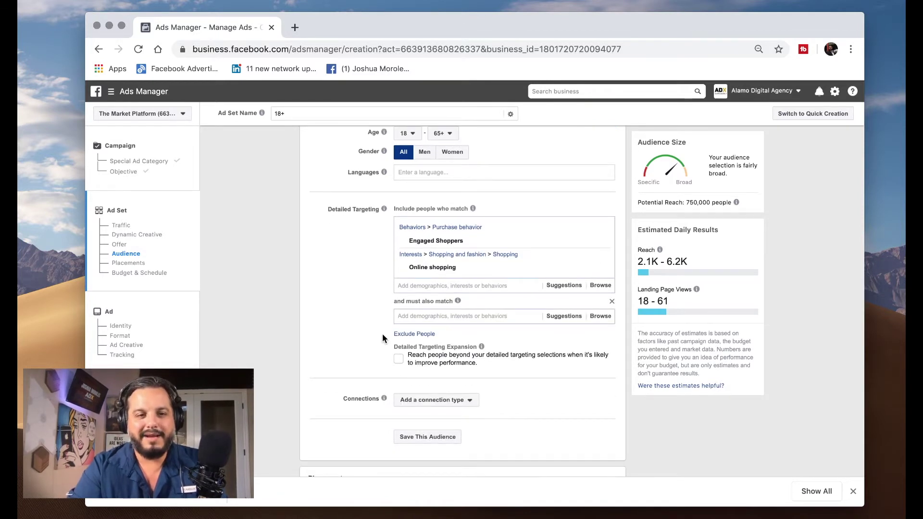
pyautogui.press('super+Tab')
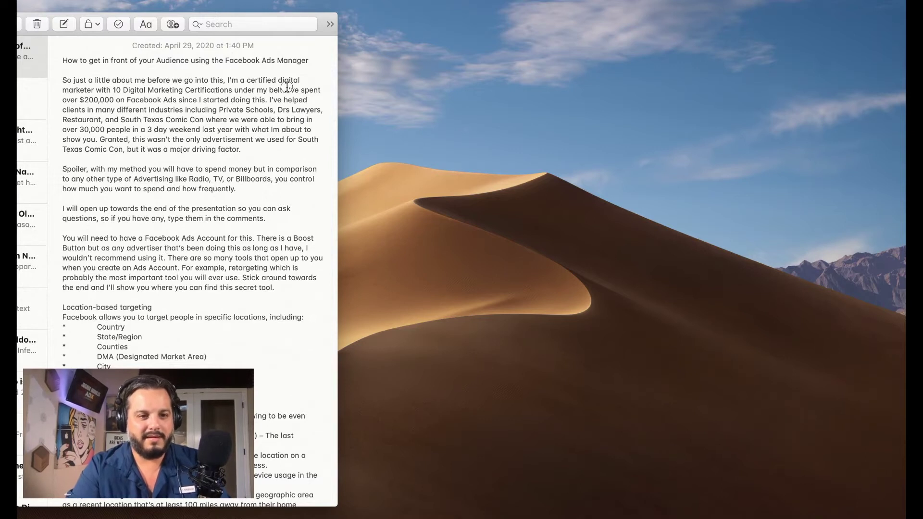
pyautogui.scroll(-10, 171, 332)
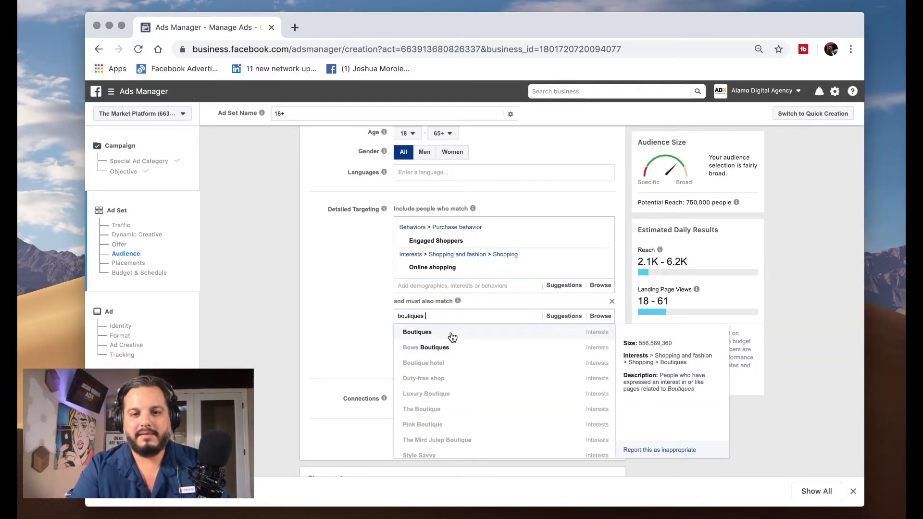
pyautogui.click(450, 333)
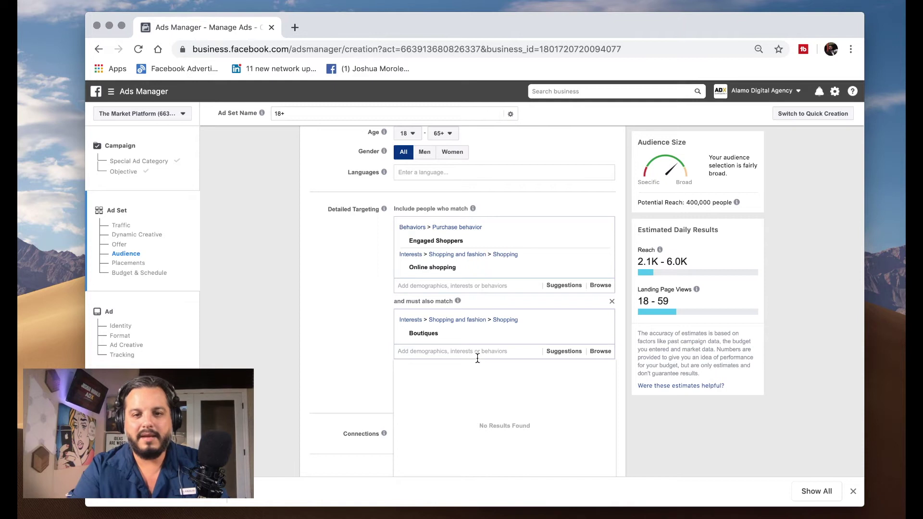
pyautogui.click(376, 367)
# - Narrow the audience further with a second must-also-match condition, the Ricky Martin interest
pyautogui.click(454, 369)
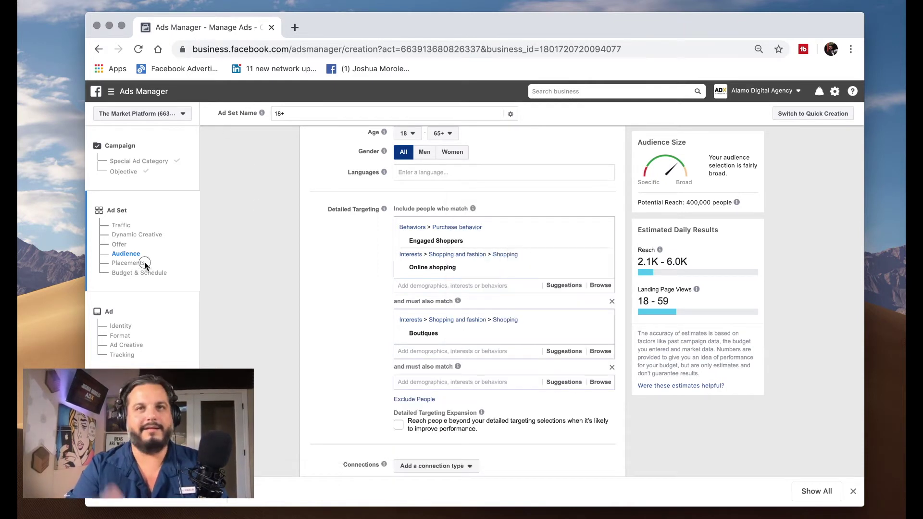
pyautogui.click(407, 382)
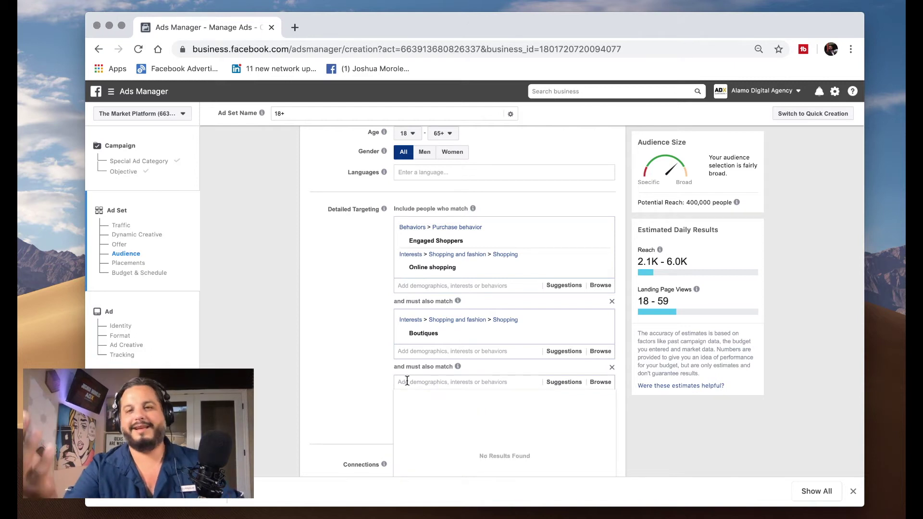
pyautogui.write('Ricky Martin')
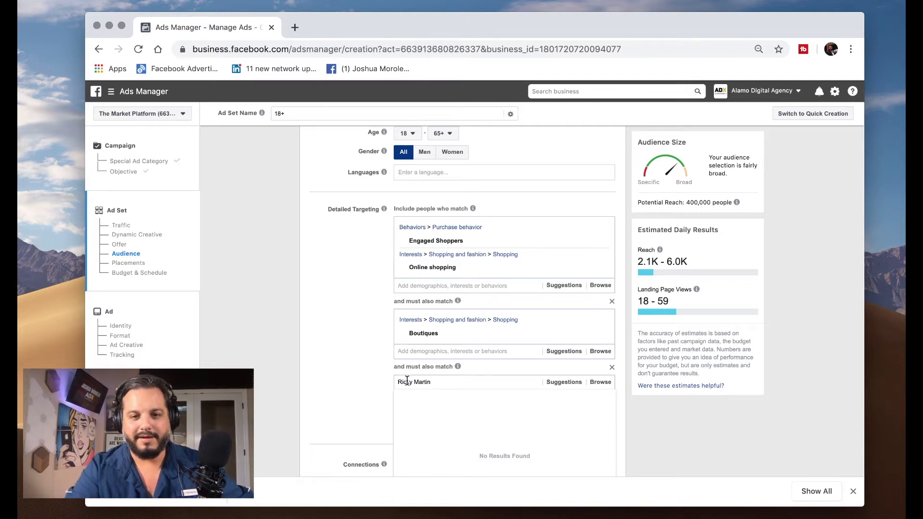
pyautogui.click(408, 403)
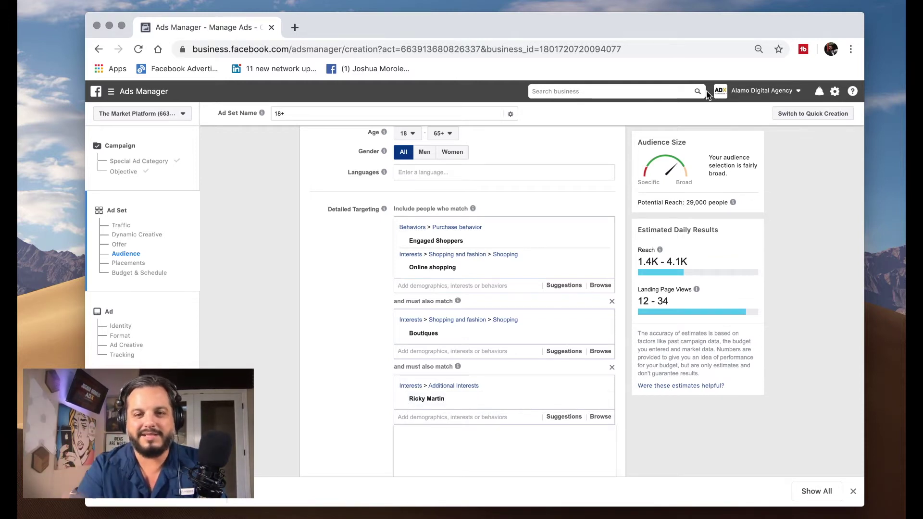
pyautogui.click(373, 295)
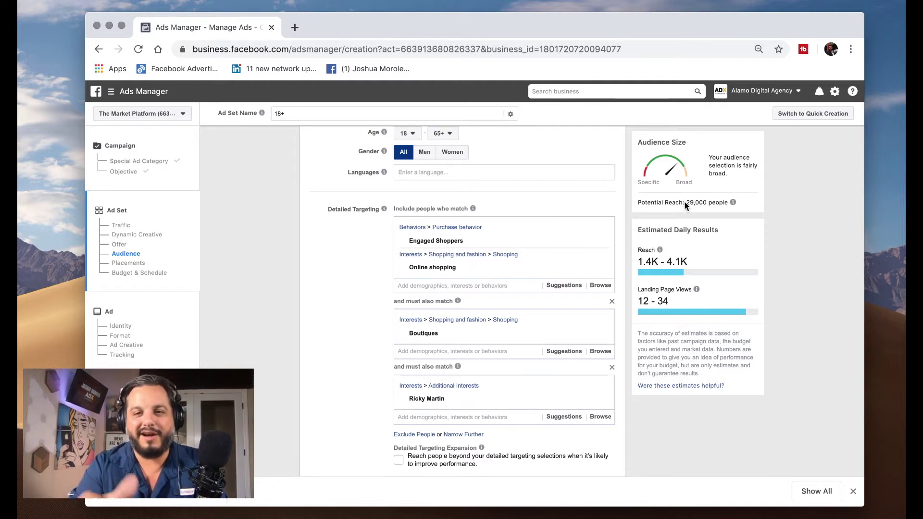
# - Switch the ad set to Manual Placements and look through the available platforms and placements
pyautogui.scroll(-3, 310, 391)
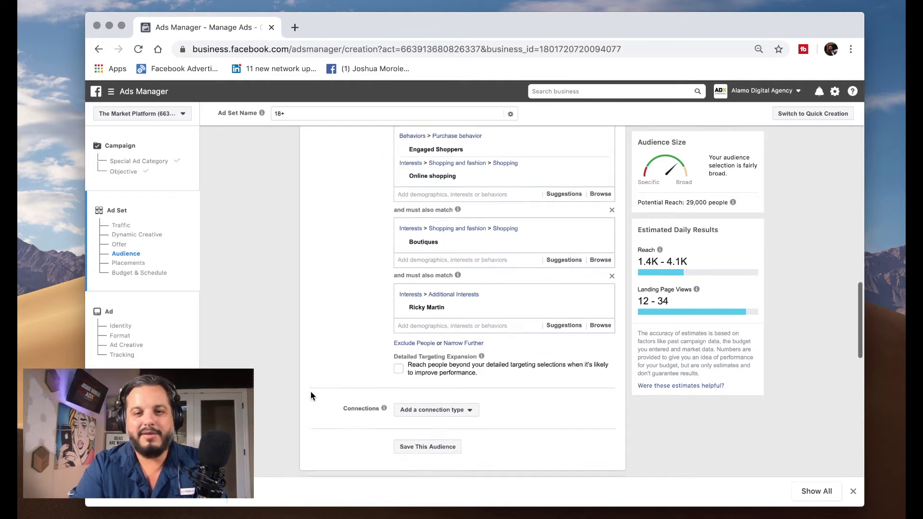
pyautogui.scroll(-5, 310, 391)
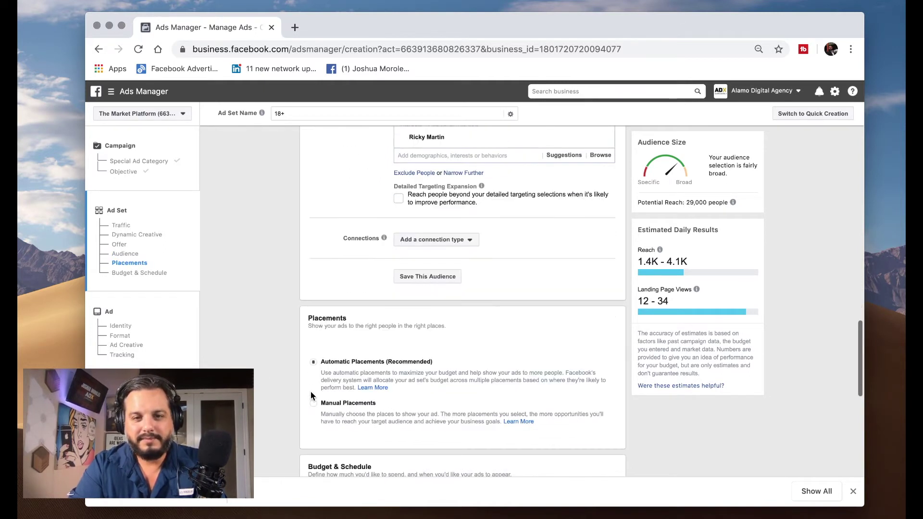
pyautogui.scroll(-4, 311, 391)
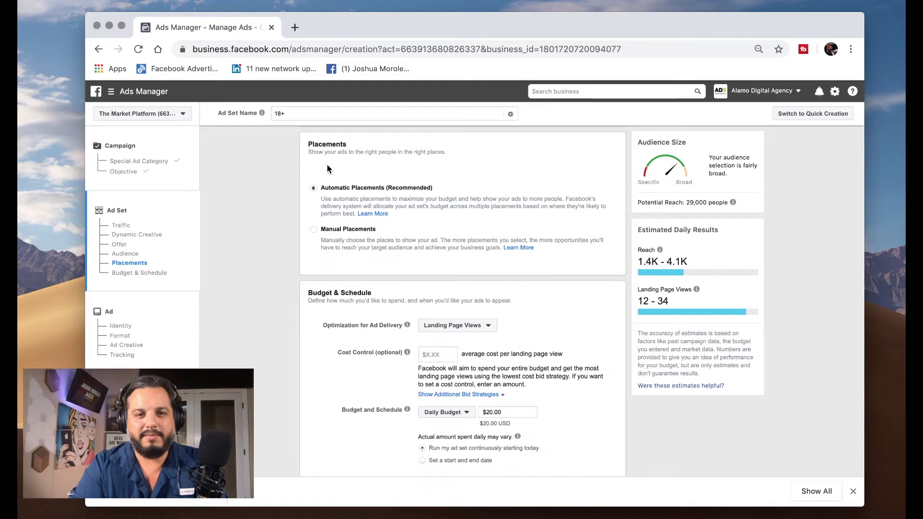
pyautogui.click(314, 230)
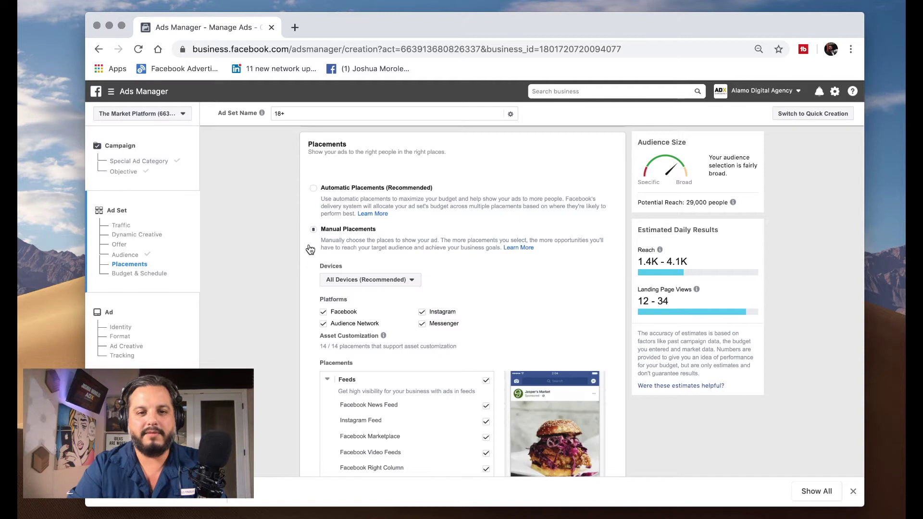
pyautogui.scroll(-2, 309, 249)
pyautogui.scroll(-5, 310, 260)
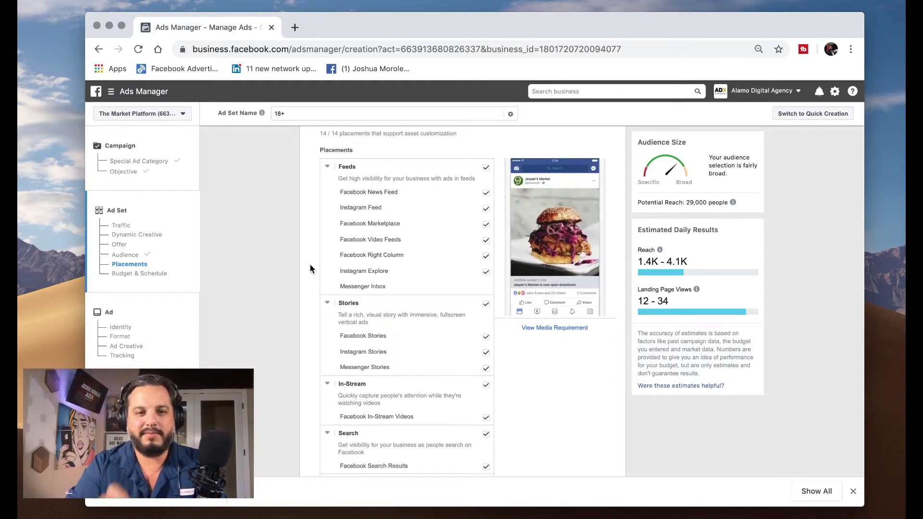
pyautogui.scroll(-1, 310, 268)
# - Set the ad set back to Automatic Placements
pyautogui.scroll(4, 309, 268)
pyautogui.scroll(2, 309, 269)
pyautogui.click(313, 163)
# - Review the choices for ad delivery optimization and for the budget type without changing them
pyautogui.scroll(-3, 294, 243)
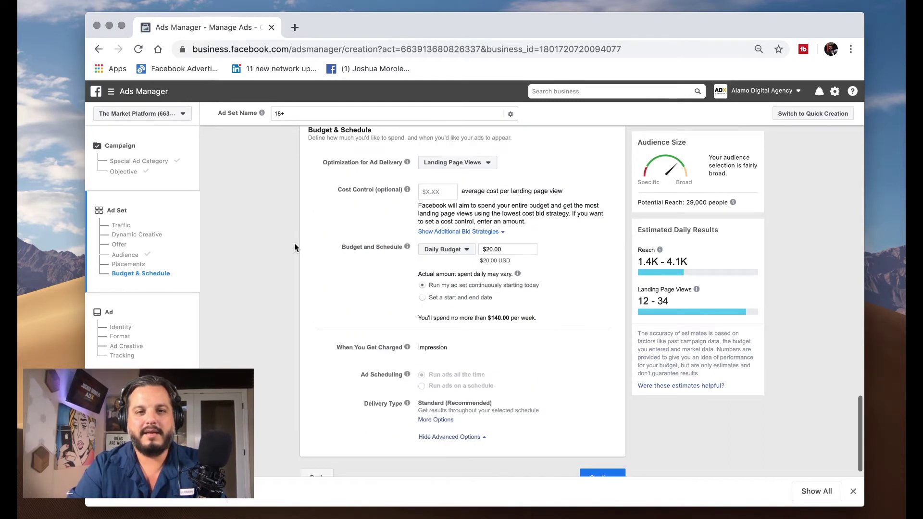
pyautogui.scroll(1, 294, 247)
pyautogui.click(473, 188)
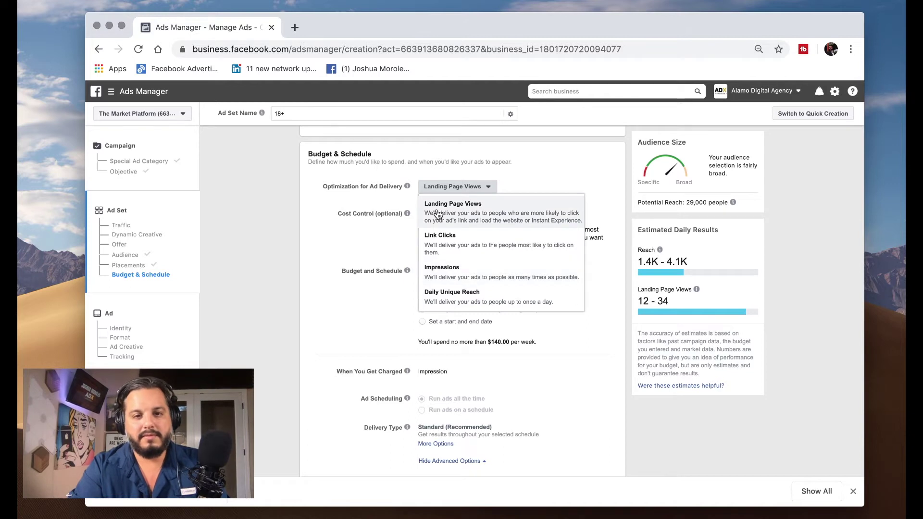
pyautogui.click(265, 315)
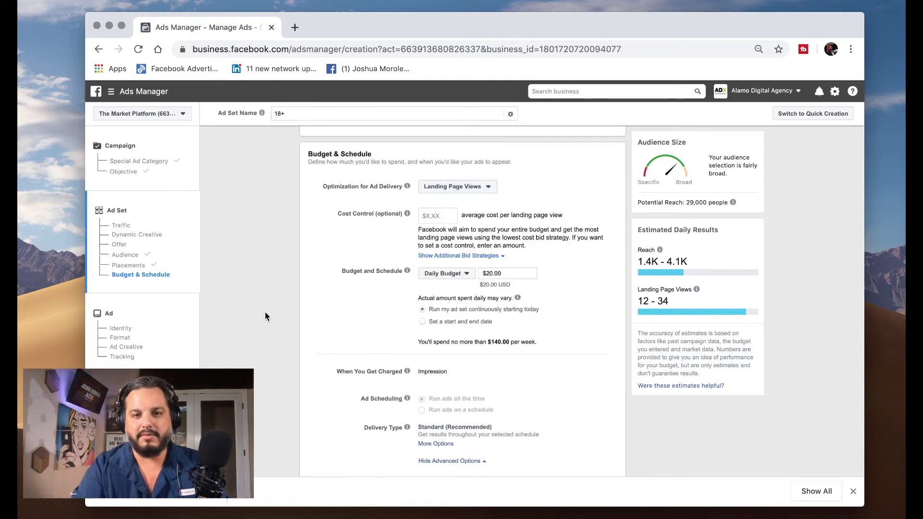
pyautogui.click(449, 274)
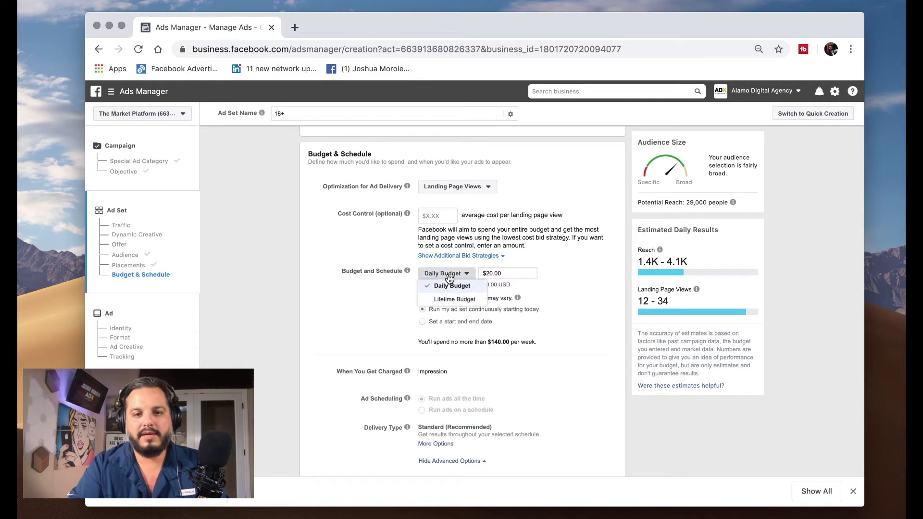
pyautogui.click(378, 325)
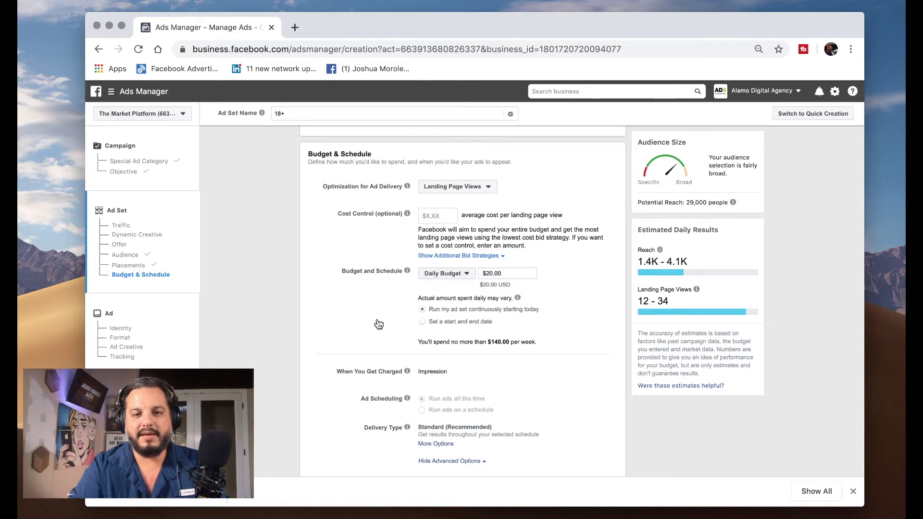
# - Switch to a Lifetime Budget, set the end date to May 9, 2020, and reset the start date to today
pyautogui.click(470, 278)
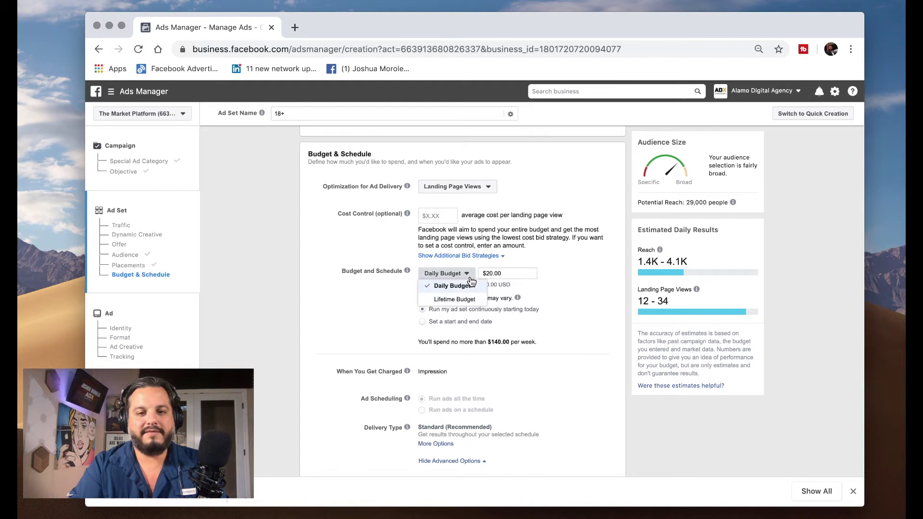
pyautogui.click(441, 301)
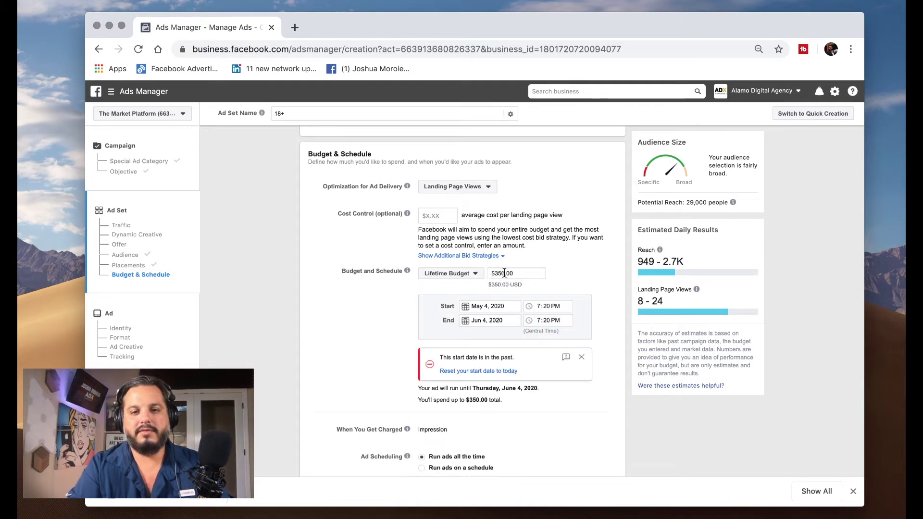
pyautogui.click(486, 321)
pyautogui.click(470, 338)
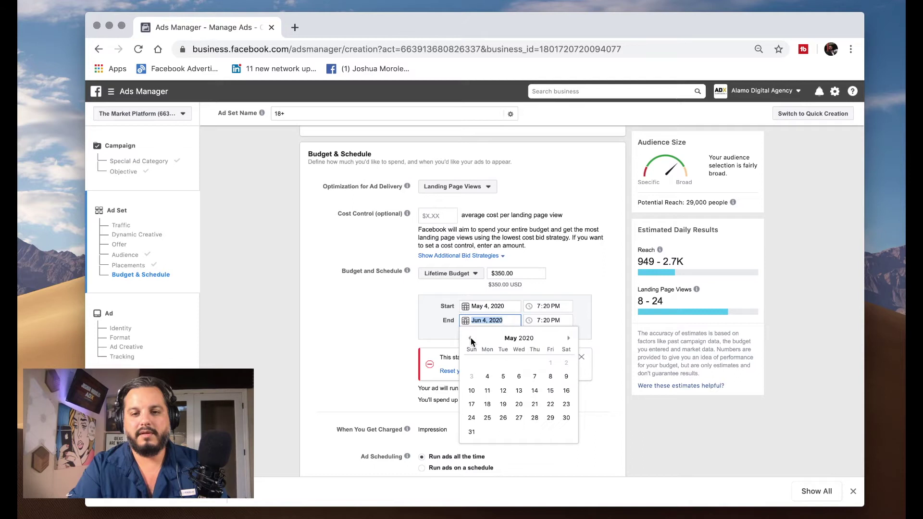
pyautogui.click(566, 376)
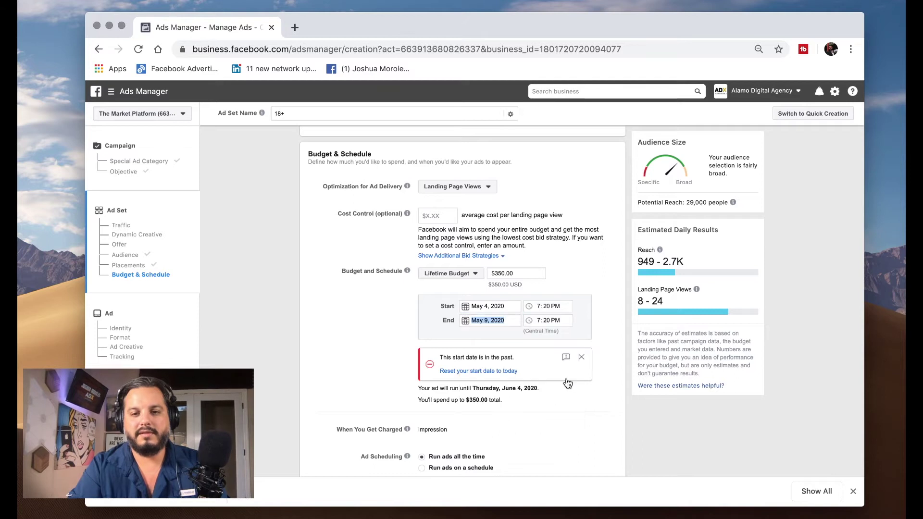
pyautogui.click(464, 370)
# - Run the ads on a schedule covering 9am to 7pm on every day of the week
pyautogui.scroll(-2, 377, 376)
pyautogui.moveTo(410, 353)
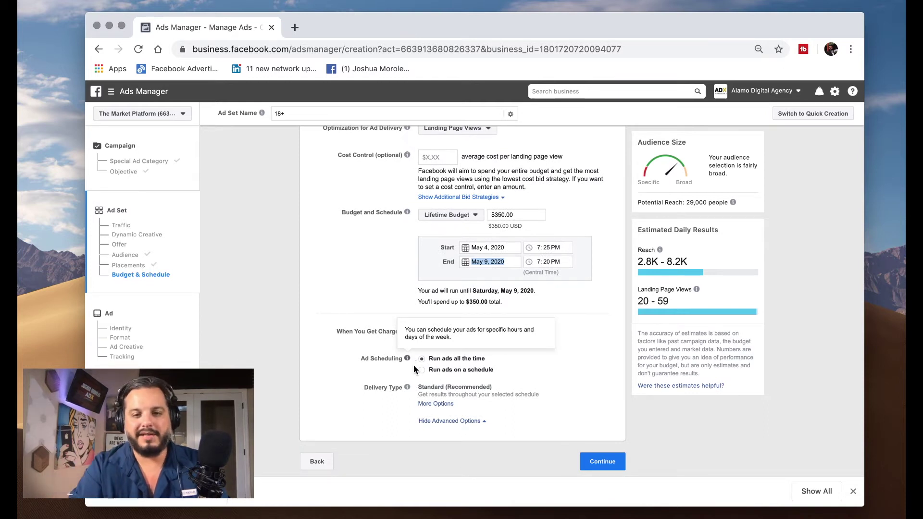
pyautogui.click(422, 370)
pyautogui.scroll(-3, 380, 377)
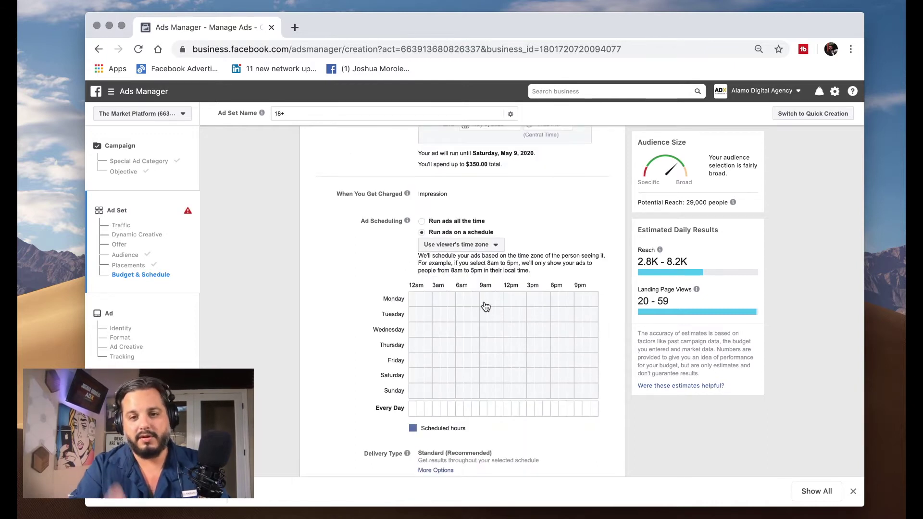
pyautogui.moveTo(485, 306); pyautogui.dragTo(552, 391)
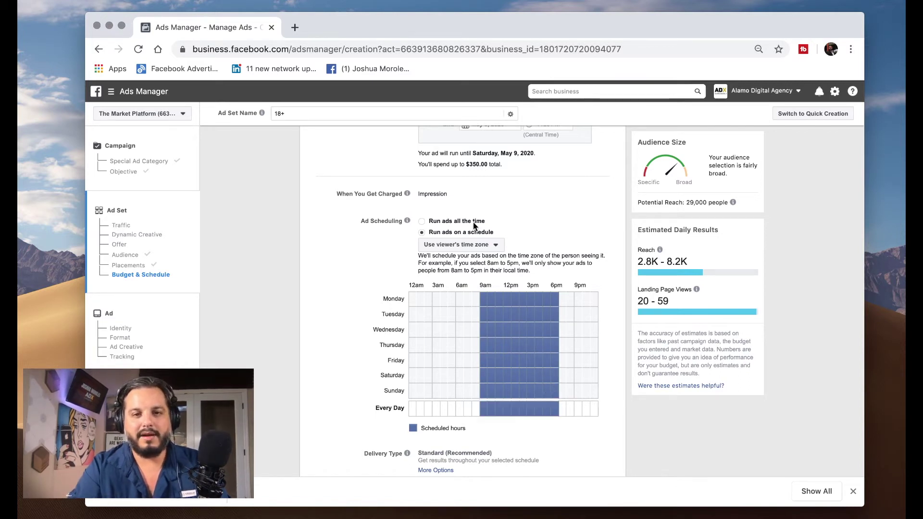
# - Set the ads to run all the time and switch to a Daily Budget with the end date May 9, 2020
pyautogui.click(422, 221)
pyautogui.scroll(1, 432, 241)
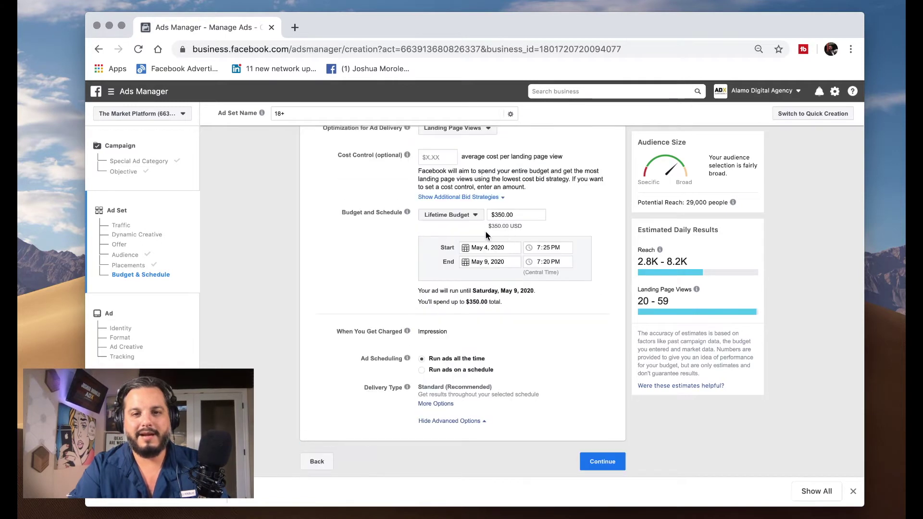
pyautogui.click(451, 215)
pyautogui.click(451, 228)
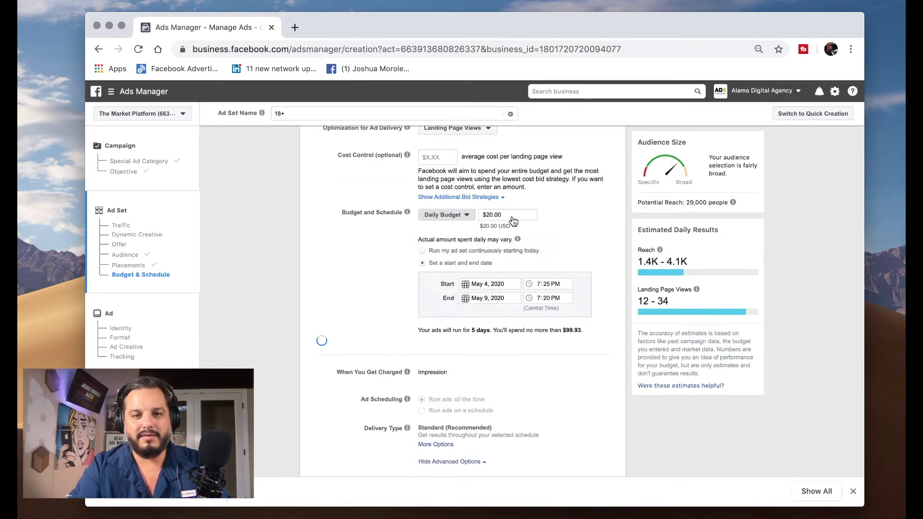
pyautogui.click(479, 297)
pyautogui.click(564, 357)
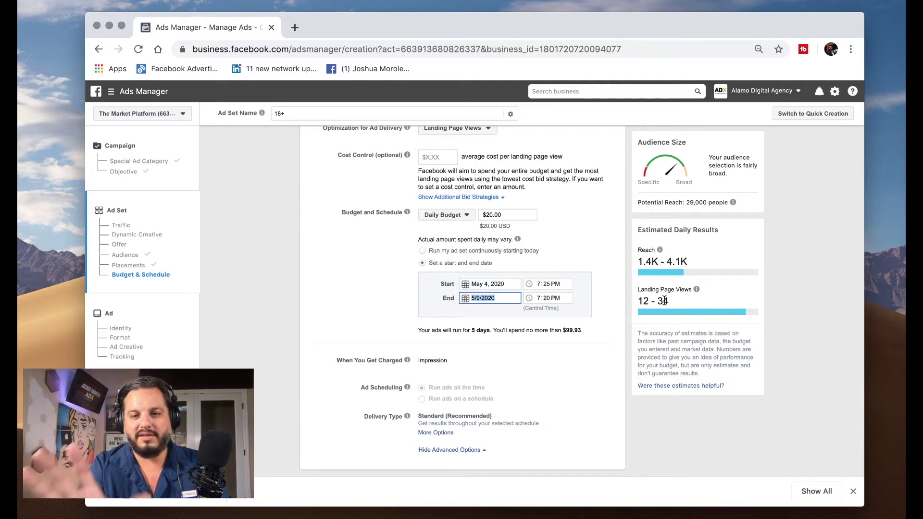
# - Set the daily budget to $150.00
pyautogui.click(491, 214)
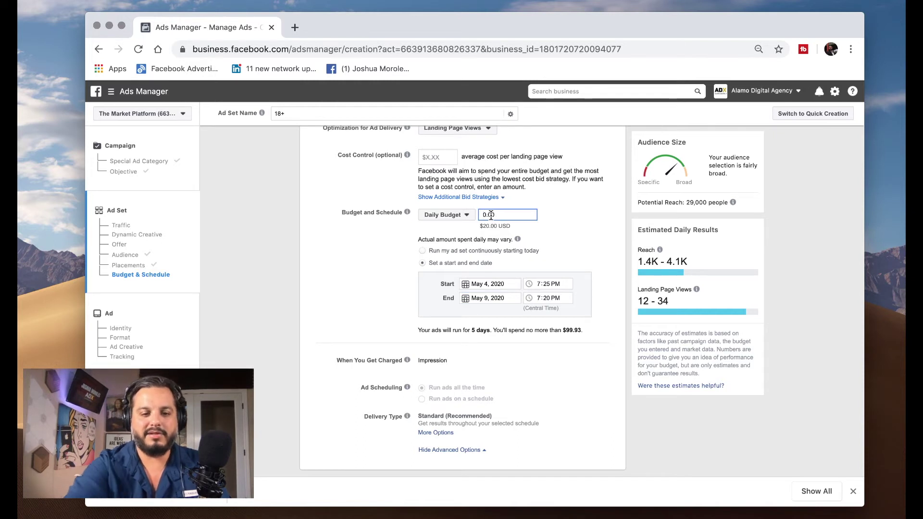
pyautogui.write('150')
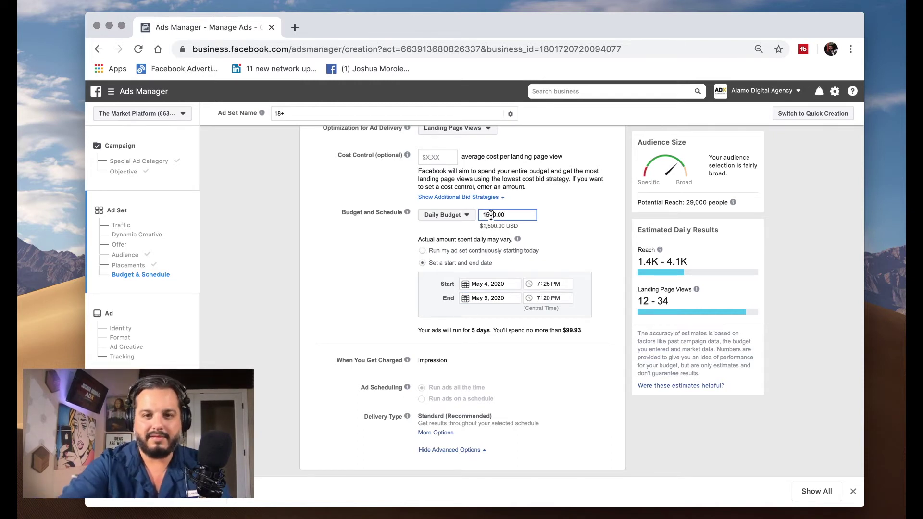
pyautogui.press('BackSpace')
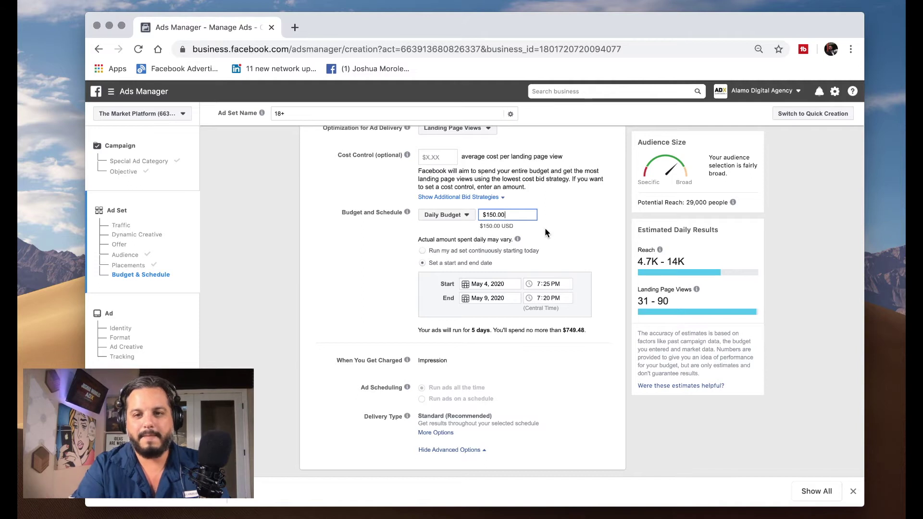
# - Set the daily budget back to $20.00
pyautogui.click(495, 214)
pyautogui.press('BackSpace')
pyautogui.press('BackSpace')
pyautogui.press('BackSpace')
pyautogui.write('20')
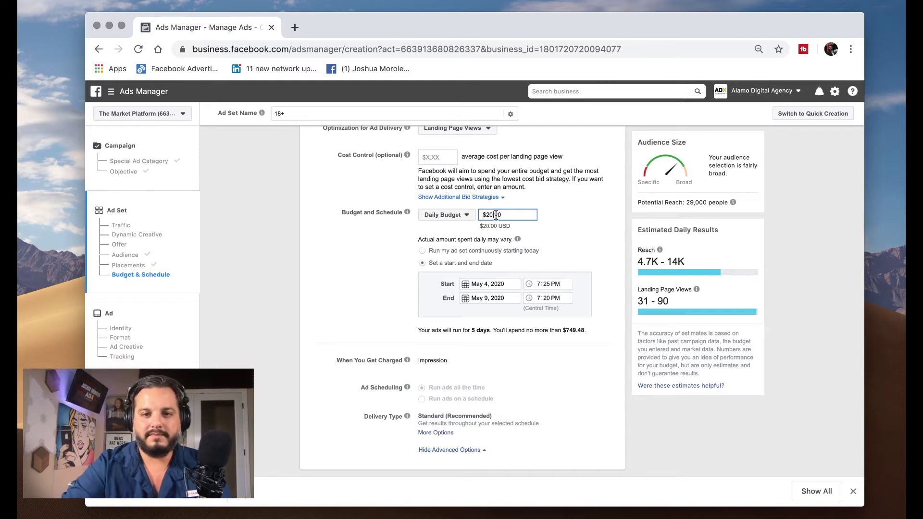
# - Apply the ad set's budget settings and continue to the ad setup
pyautogui.click(569, 246)
pyautogui.scroll(-2, 474, 413)
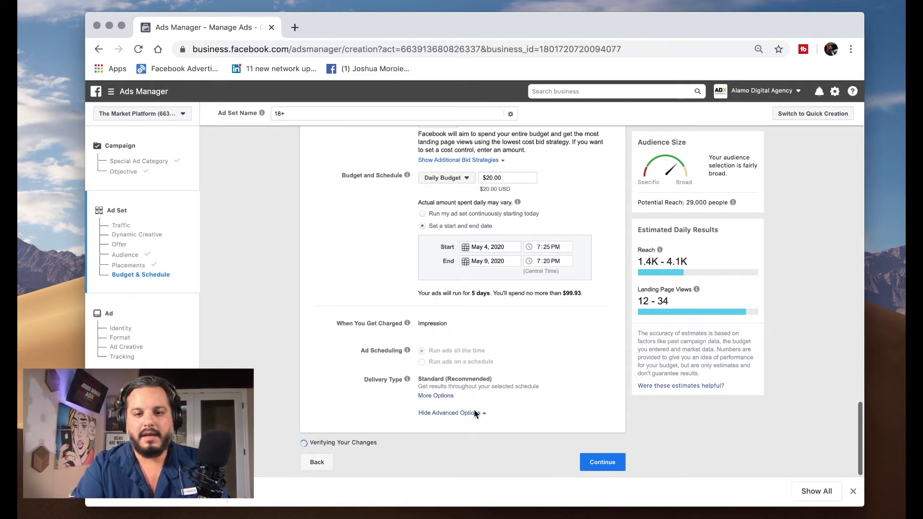
pyautogui.click(592, 462)
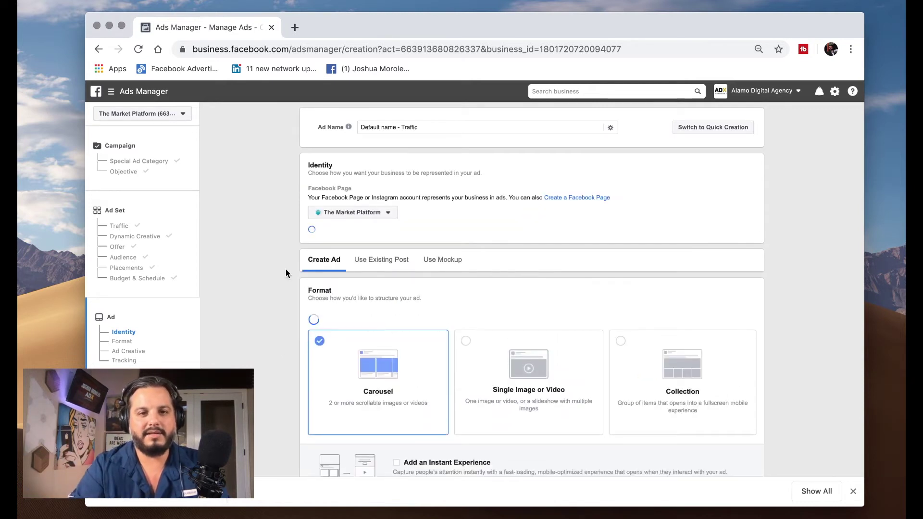
# - Set the ad's identity to The Market Platform Facebook Page and the themarketplatformtmp Instagram account
pyautogui.click(339, 214)
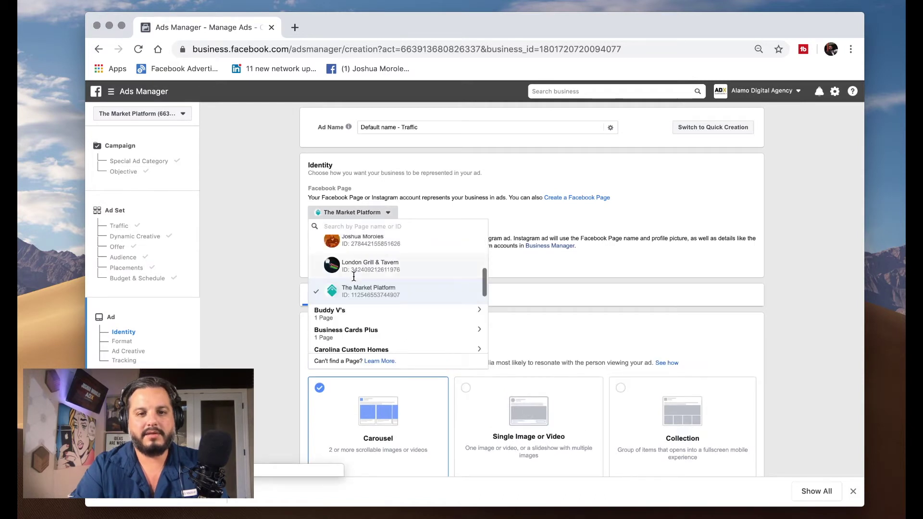
pyautogui.click(339, 215)
pyautogui.click(373, 262)
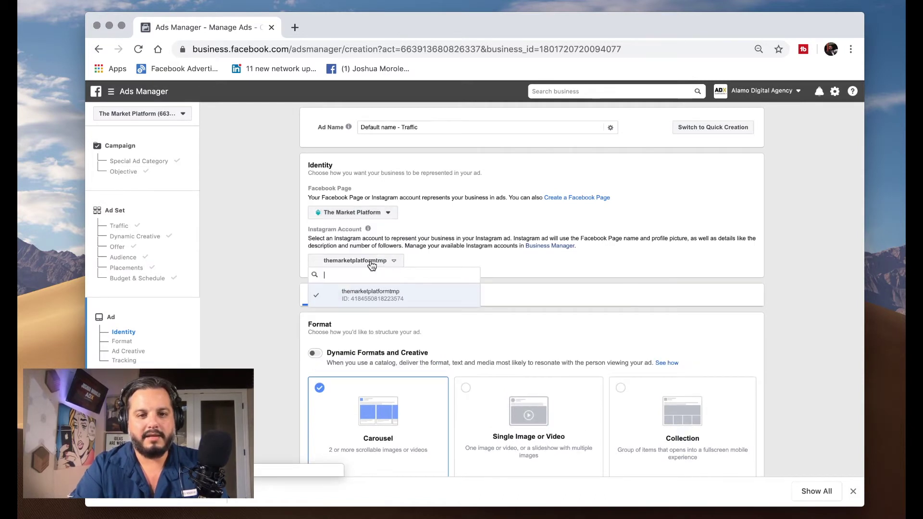
pyautogui.click(361, 296)
# - Replace the first carousel card's image with the 2048 × 2048 close-up portrait of the red skirt from the account images
pyautogui.scroll(-2, 327, 298)
pyautogui.scroll(-1, 307, 300)
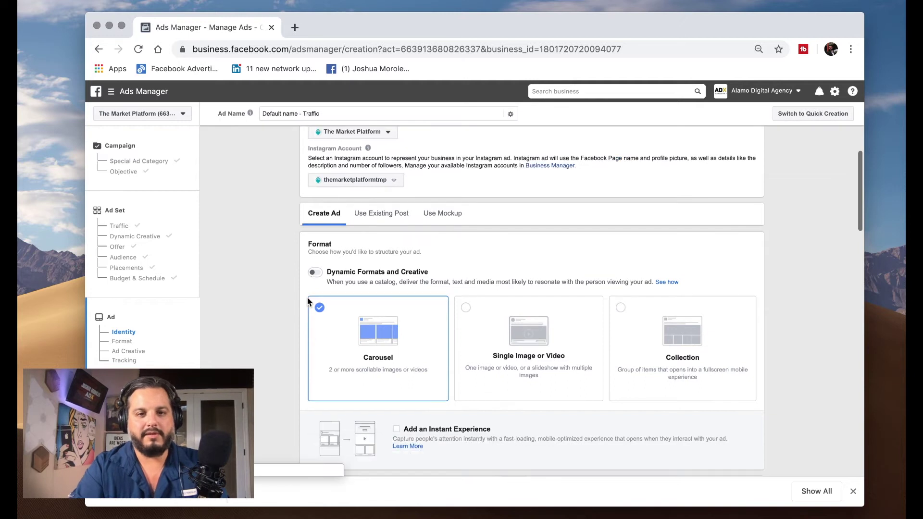
pyautogui.scroll(-3, 307, 301)
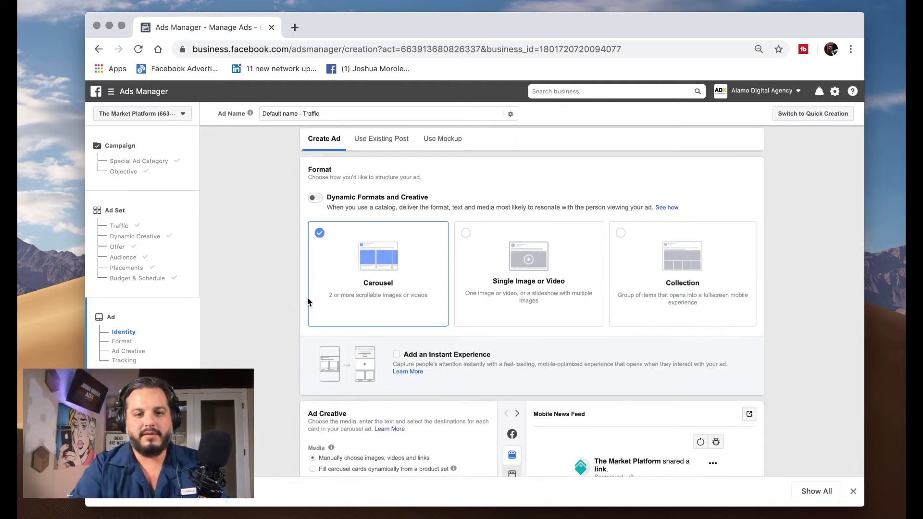
pyautogui.scroll(-1, 307, 301)
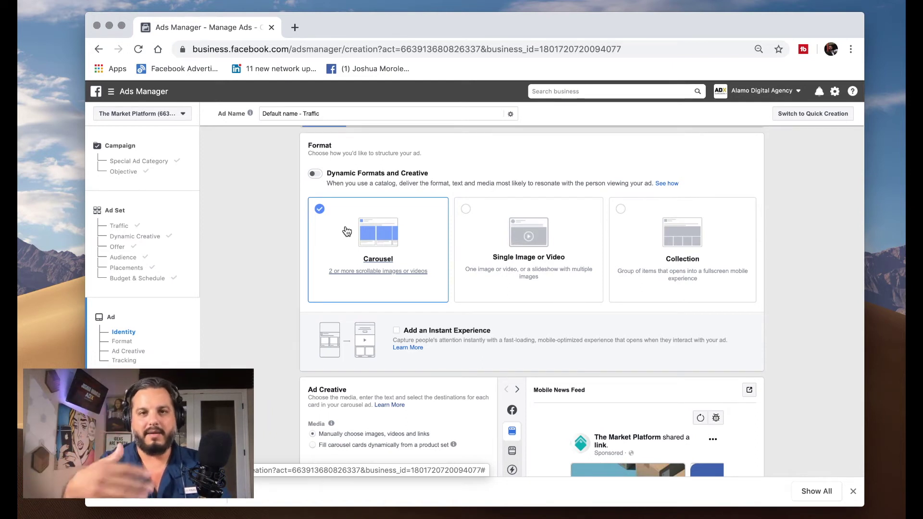
pyautogui.scroll(-2, 308, 324)
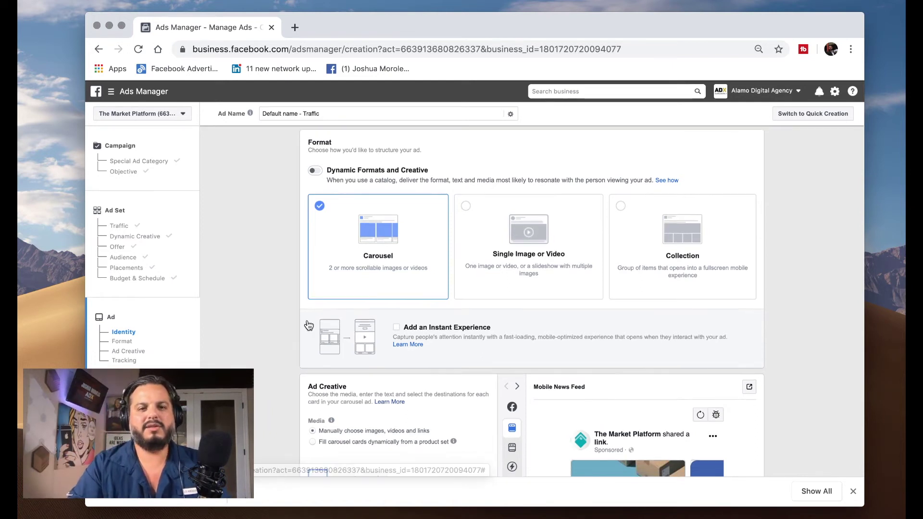
pyautogui.scroll(-3, 314, 346)
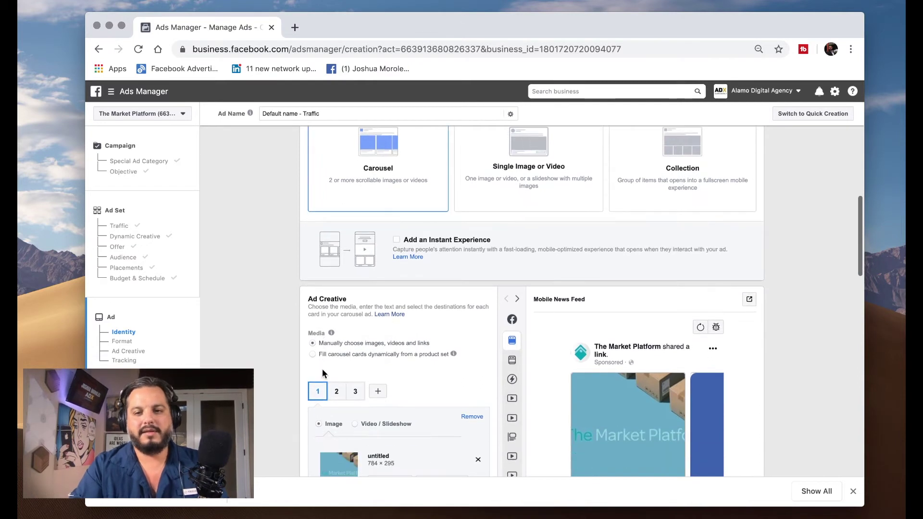
pyautogui.scroll(-3, 322, 371)
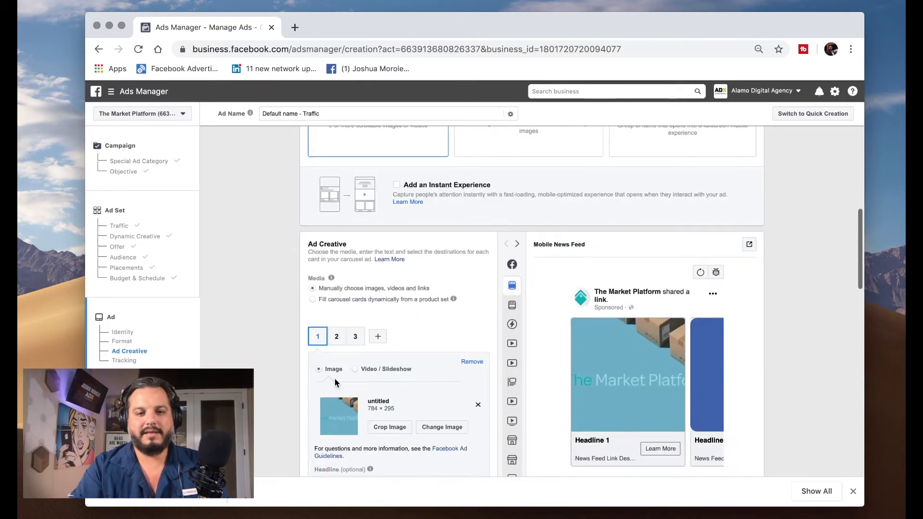
pyautogui.scroll(-3, 379, 414)
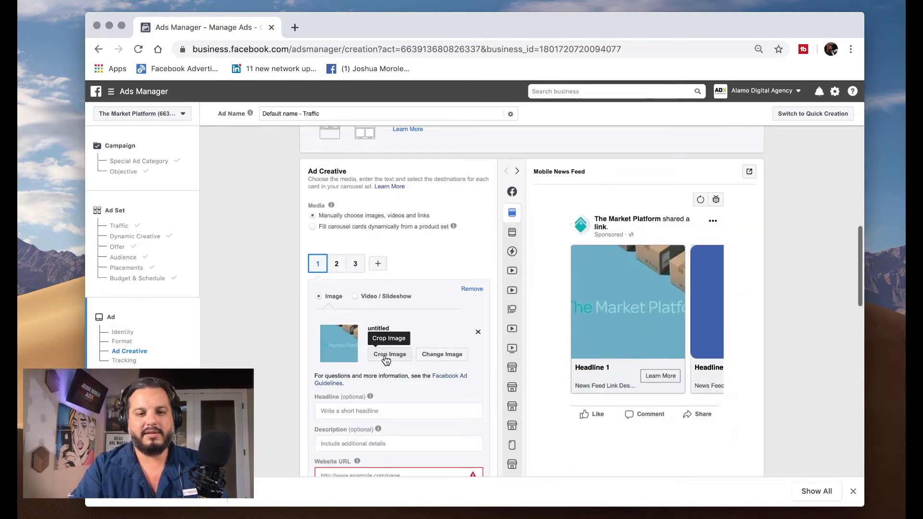
pyautogui.click(445, 359)
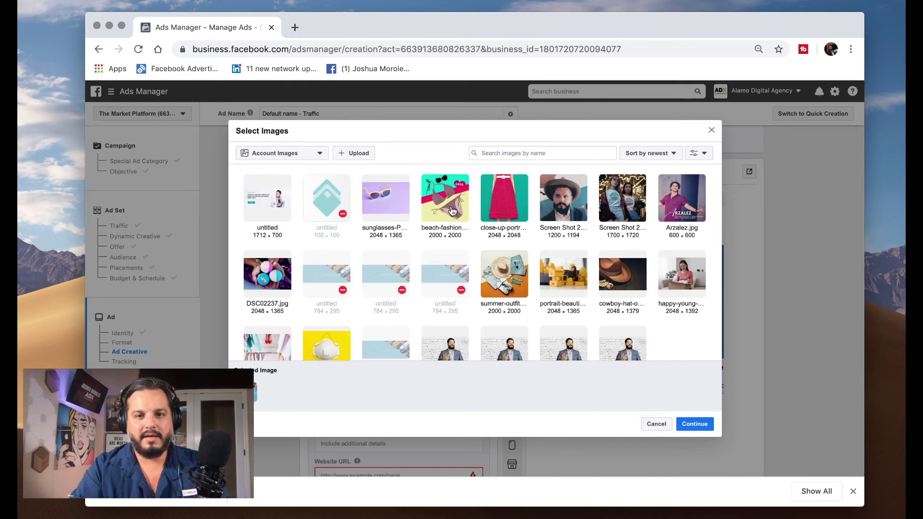
pyautogui.click(687, 426)
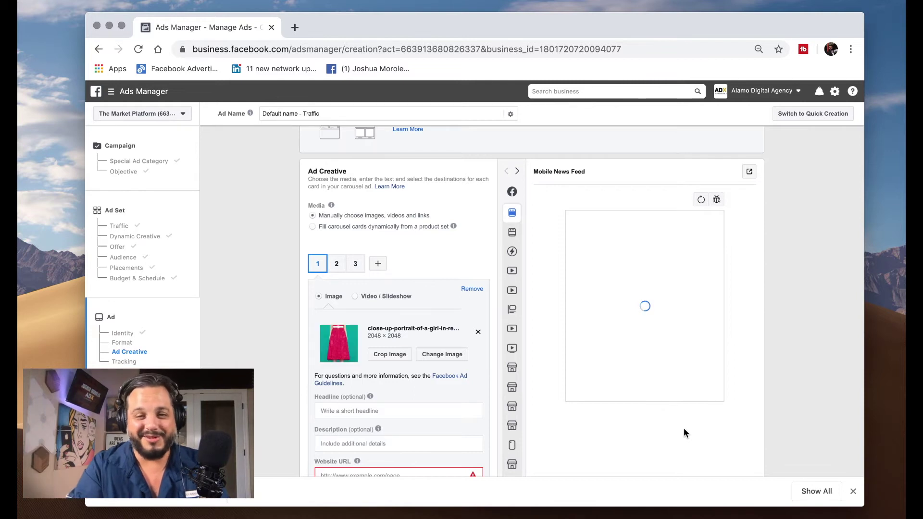
# - Enter "Summer Dress on Sale Now!" as the first carousel card's headline
pyautogui.click(353, 409)
pyautogui.write('Summer Dress')
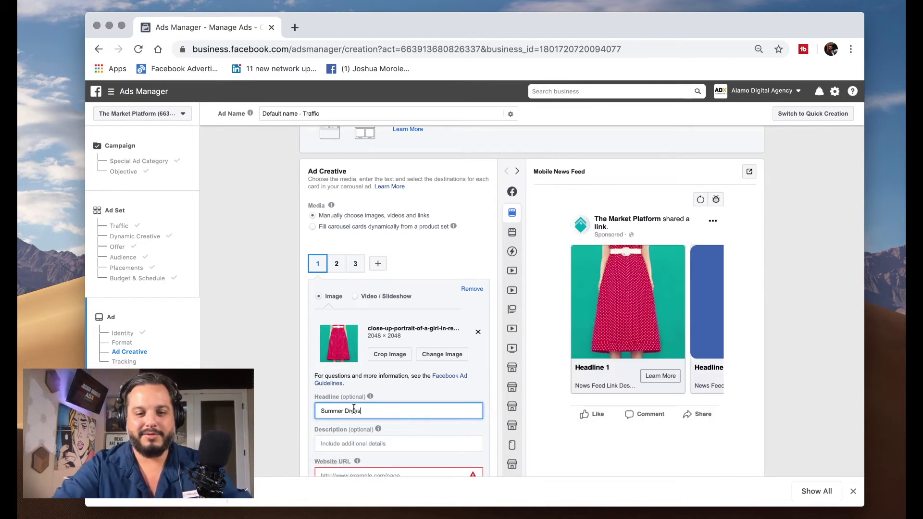
pyautogui.write(' on Sale Now!')
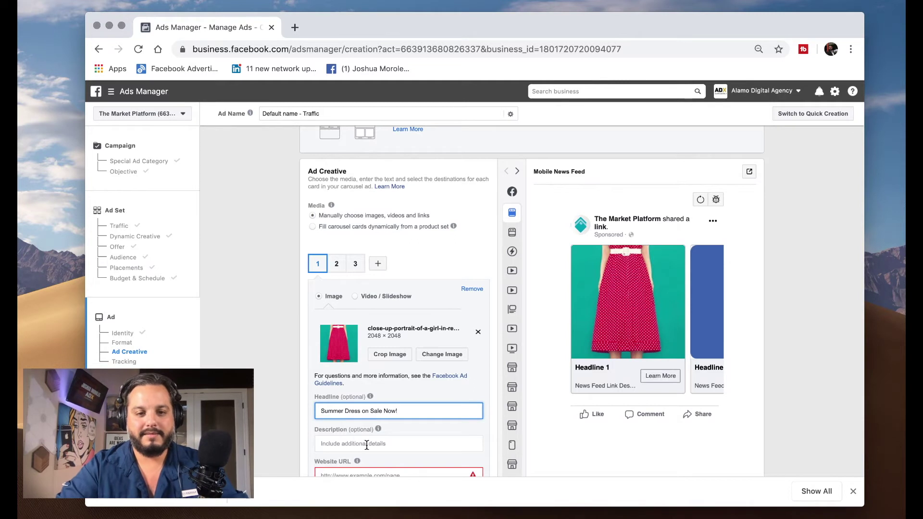
pyautogui.scroll(-2, 355, 413)
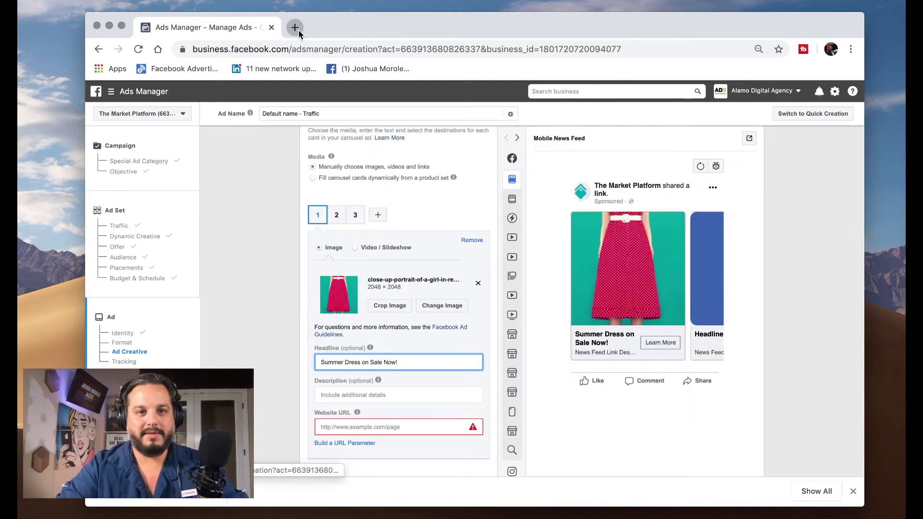
pyautogui.click(295, 27)
pyautogui.write('themarketplatform.com')
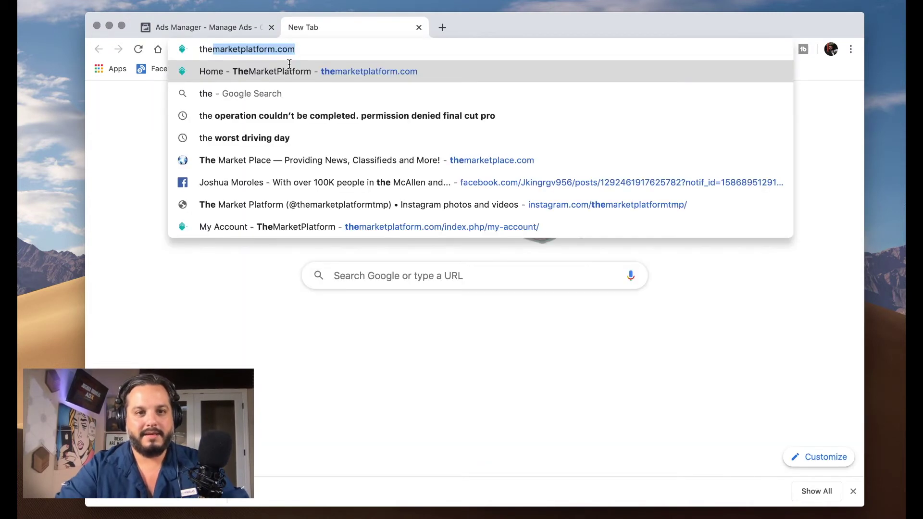
pyautogui.press('Return')
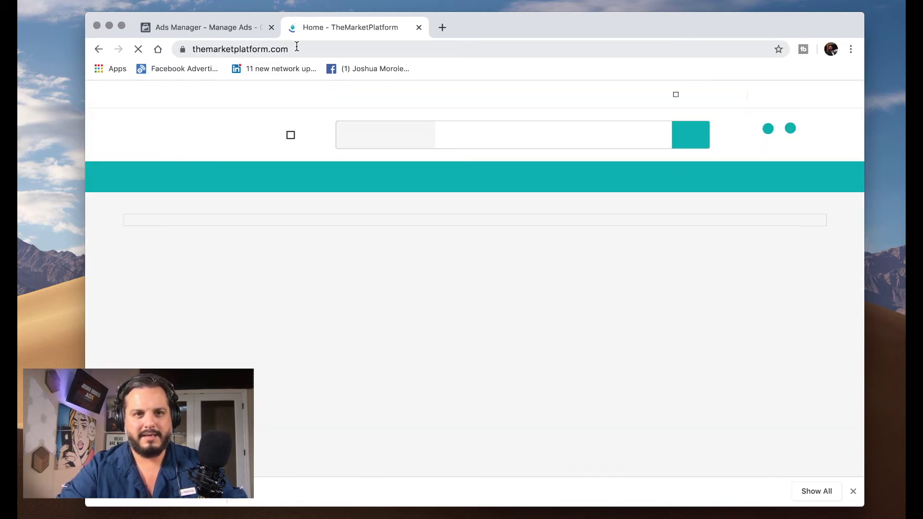
pyautogui.click(297, 46)
pyautogui.hotkey('ctrl', 'c')
pyautogui.click(247, 28)
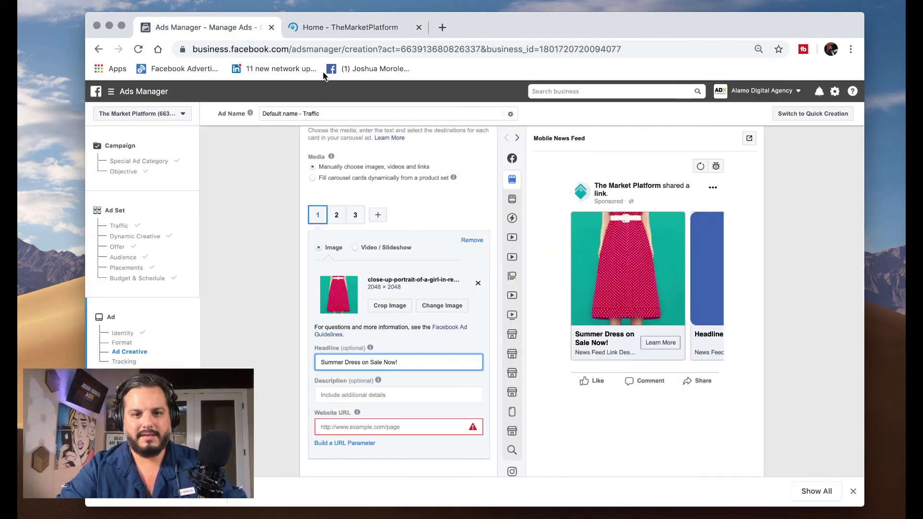
pyautogui.click(351, 427)
pyautogui.hotkey('ctrl', 'v')
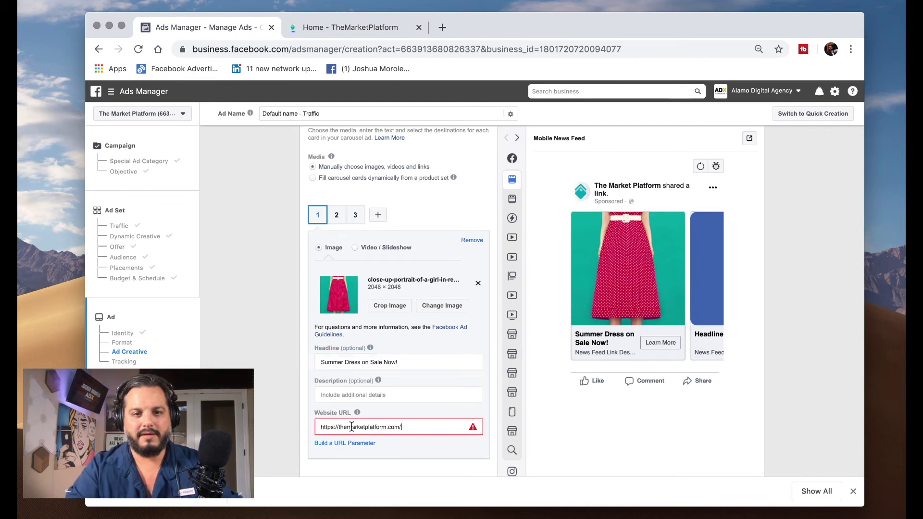
# - Add the 2000 × 2000 beach-fashion swimsuit image from the account images to the second carousel card
pyautogui.click(336, 218)
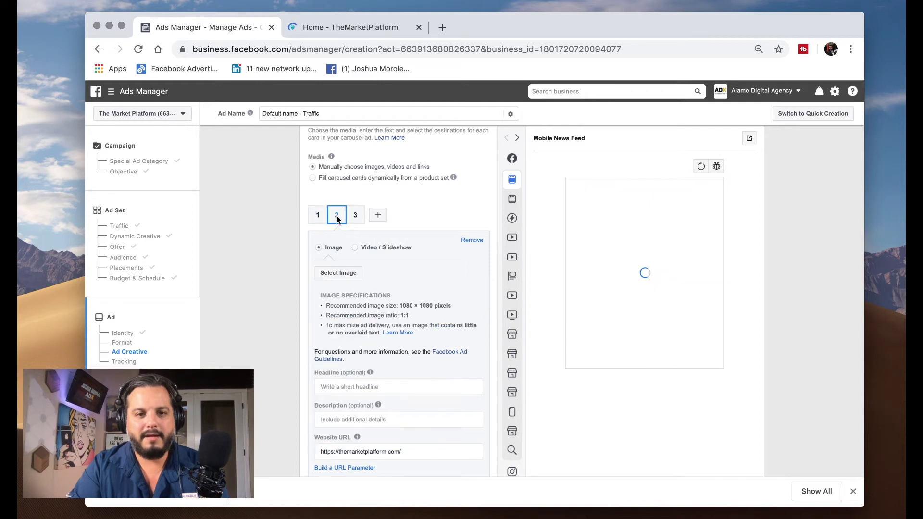
pyautogui.click(341, 273)
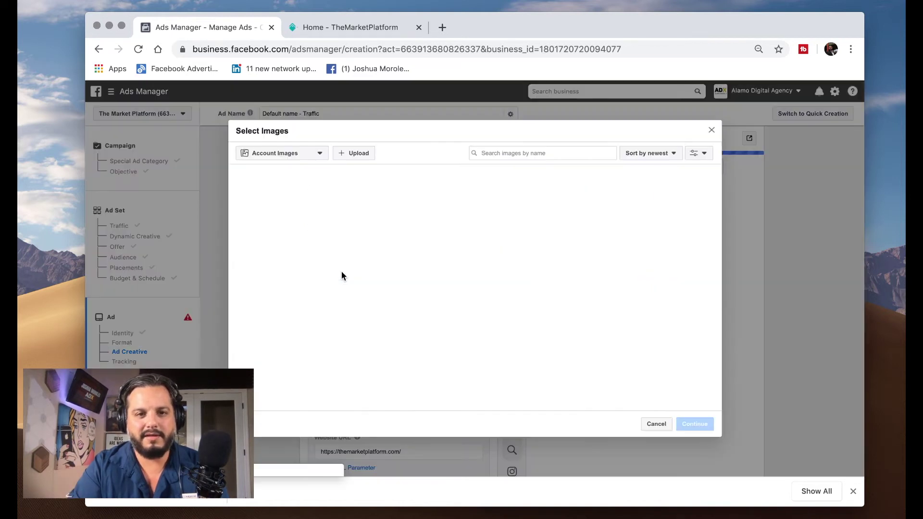
pyautogui.click(453, 197)
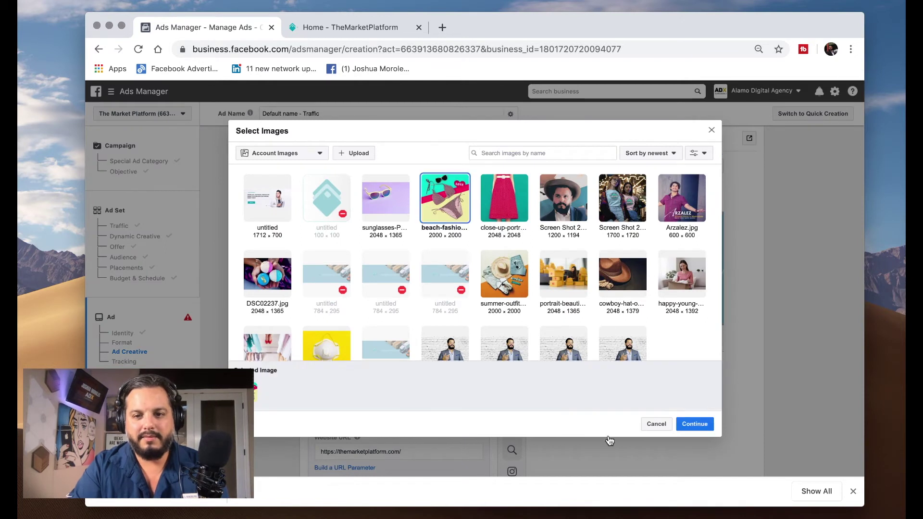
pyautogui.click(694, 424)
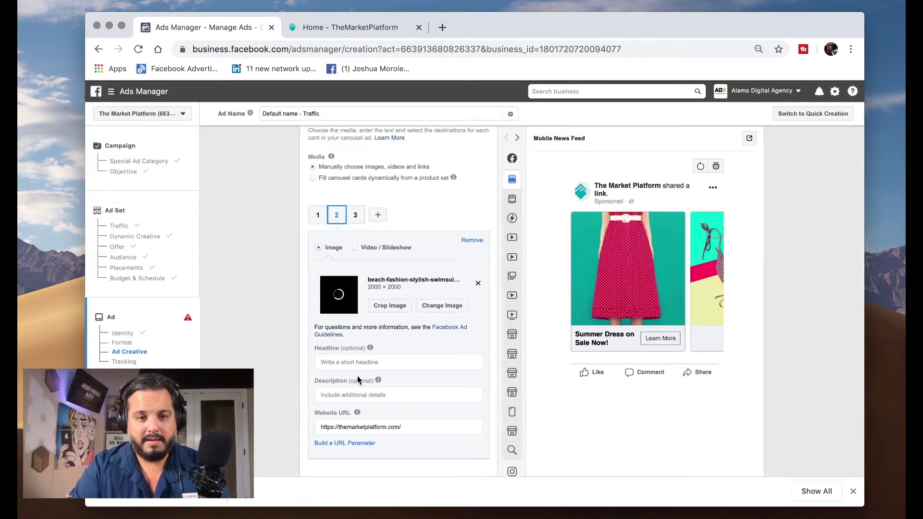
# - Enter "Beach Vibes 2020" as the second carousel card's headline
pyautogui.click(360, 360)
pyautogui.write('Tod')
pyautogui.press('BackSpace')
pyautogui.press('BackSpace')
pyautogui.press('BackSpace')
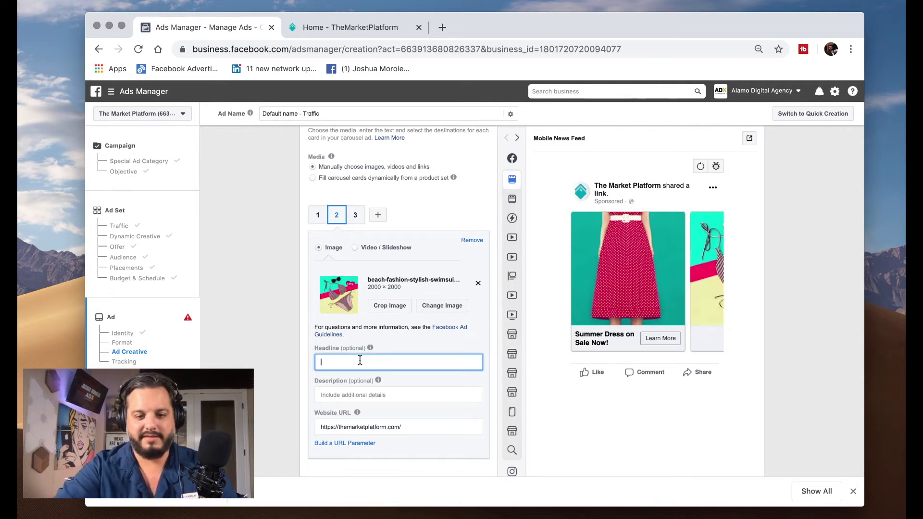
pyautogui.write('Beack')
pyautogui.press('BackSpace')
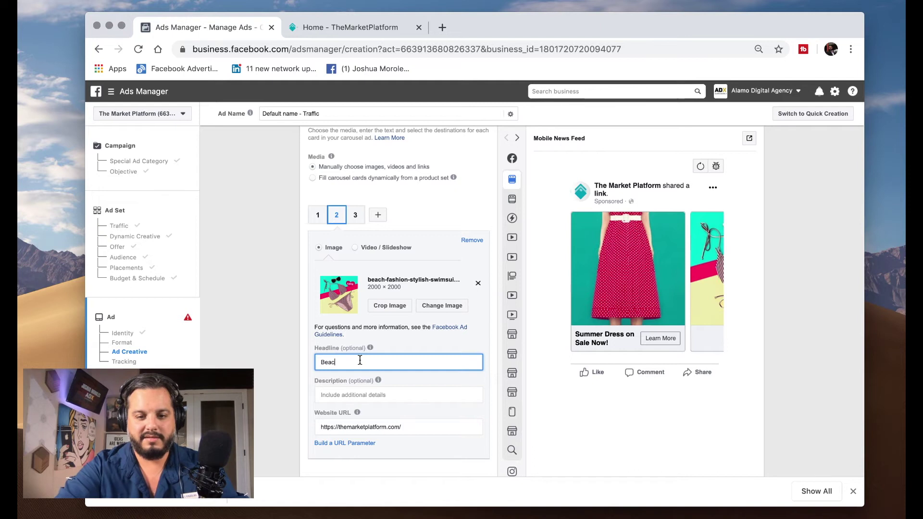
pyautogui.write('h Vibes 2020')
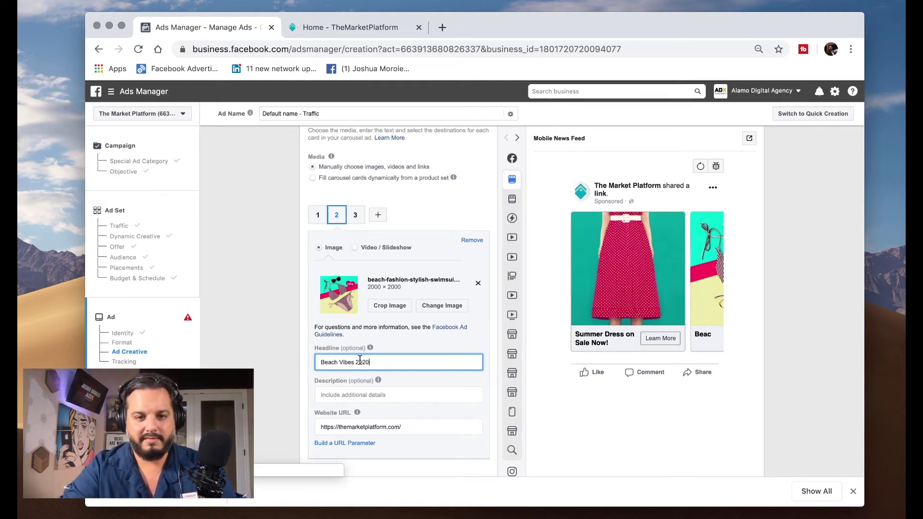
# - Add the sunglasses-PXCLQZ5.jpg image from the account images to the third carousel card
pyautogui.scroll(-3, 347, 420)
pyautogui.scroll(2, 353, 289)
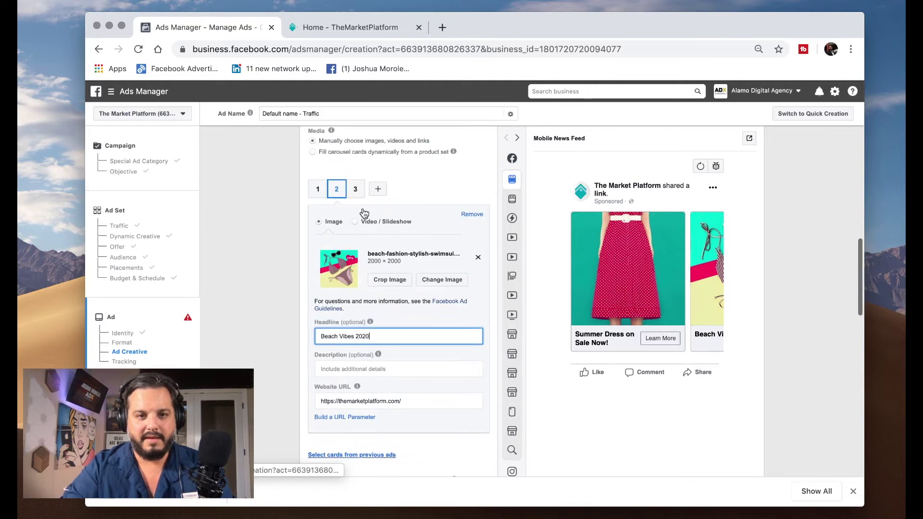
pyautogui.click(357, 192)
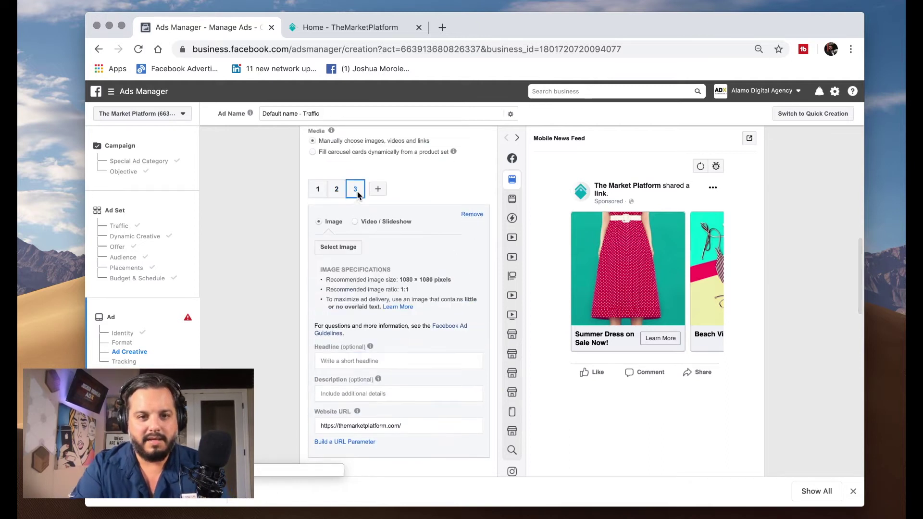
pyautogui.click(339, 247)
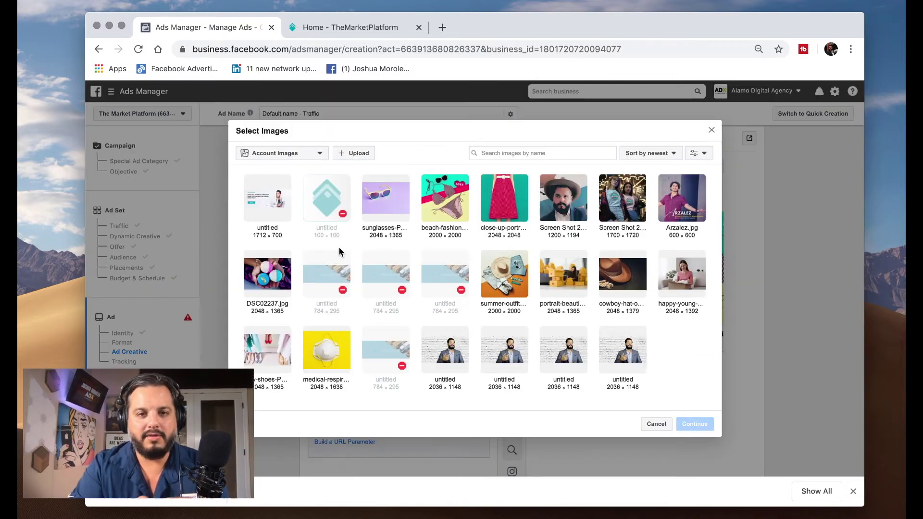
pyautogui.click(385, 197)
pyautogui.click(688, 423)
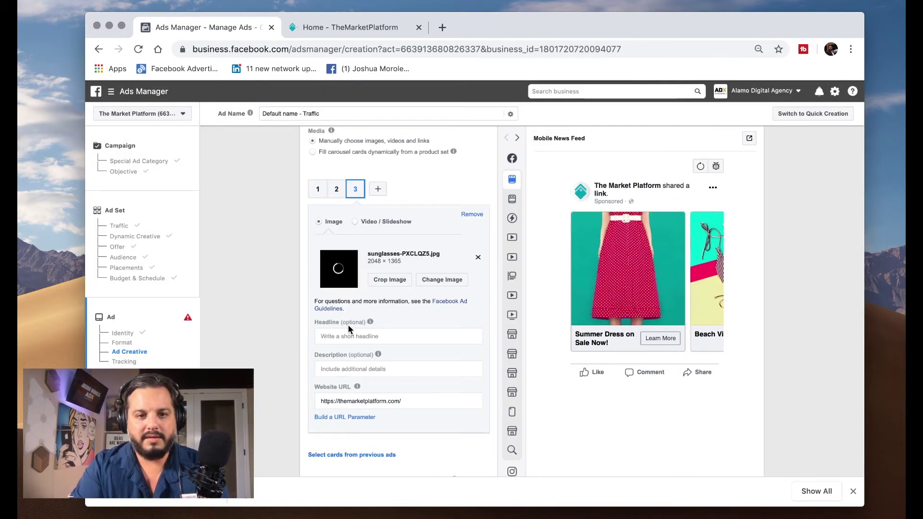
# - Enter "Summer Shades 15% Off" as the third carousel card's headline
pyautogui.click(349, 336)
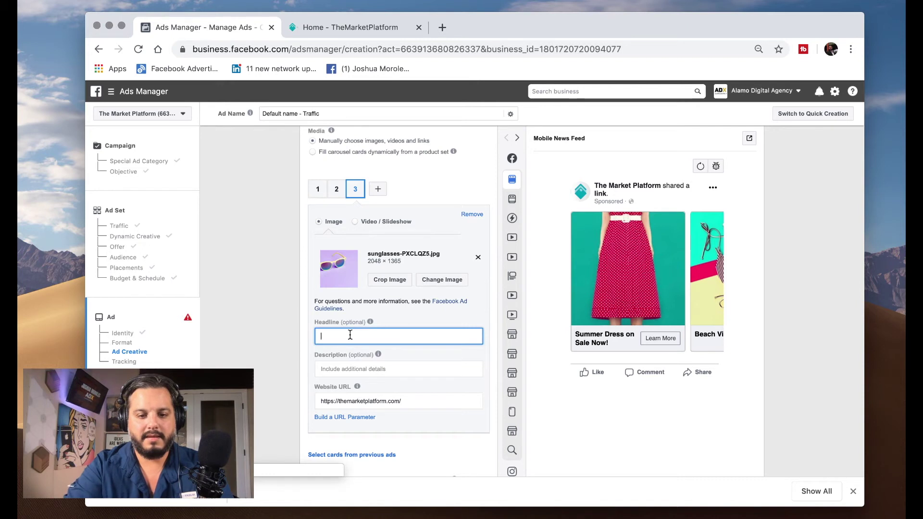
pyautogui.write('Summer ')
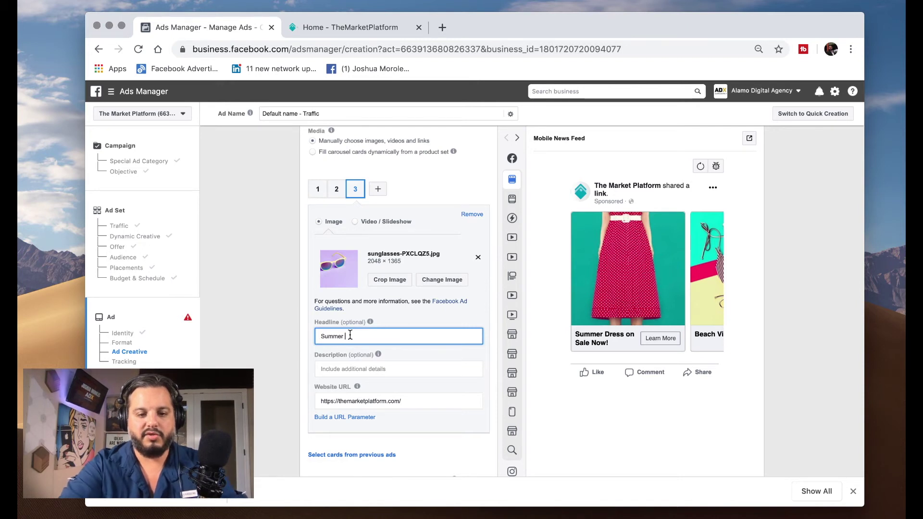
pyautogui.write('Shades ')
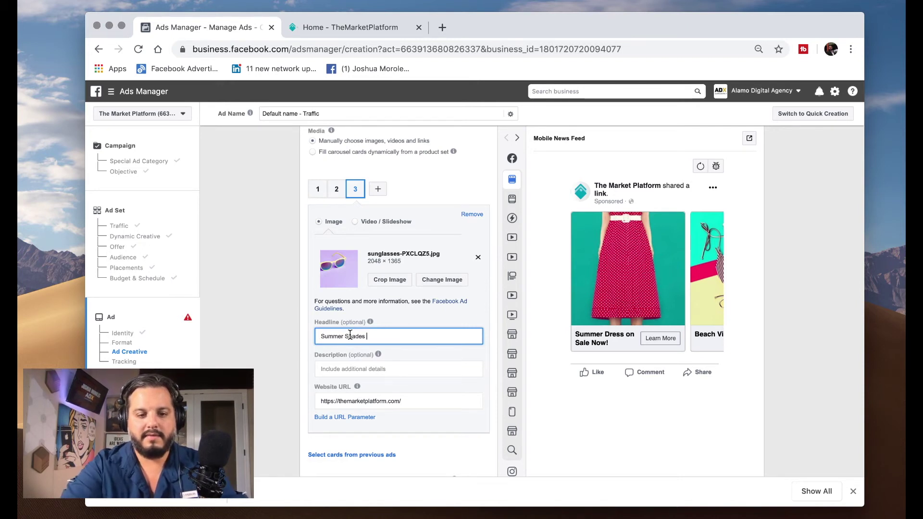
pyautogui.write('15%')
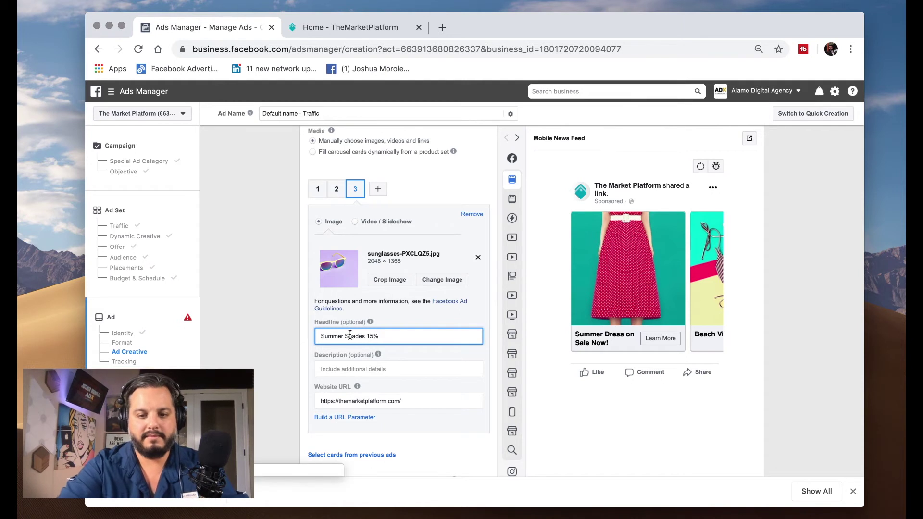
pyautogui.write(' Off')
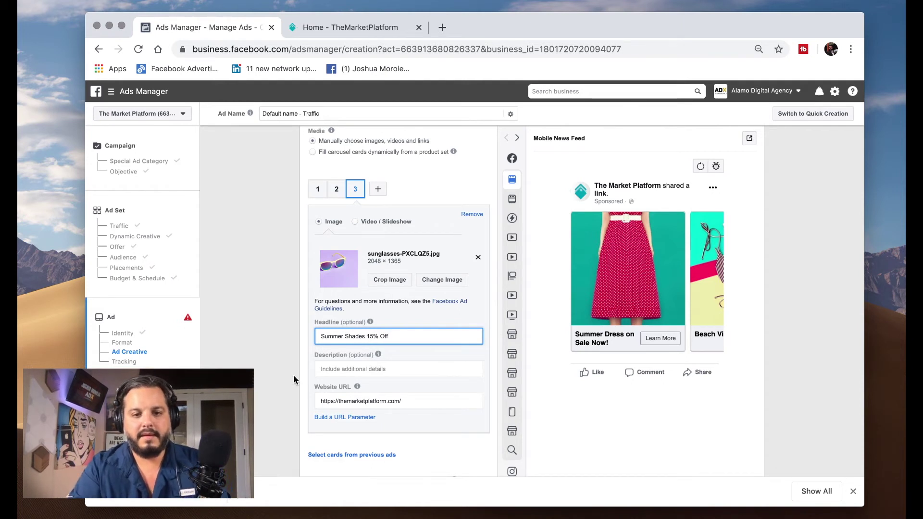
pyautogui.scroll(-3, 294, 380)
pyautogui.scroll(-2, 294, 379)
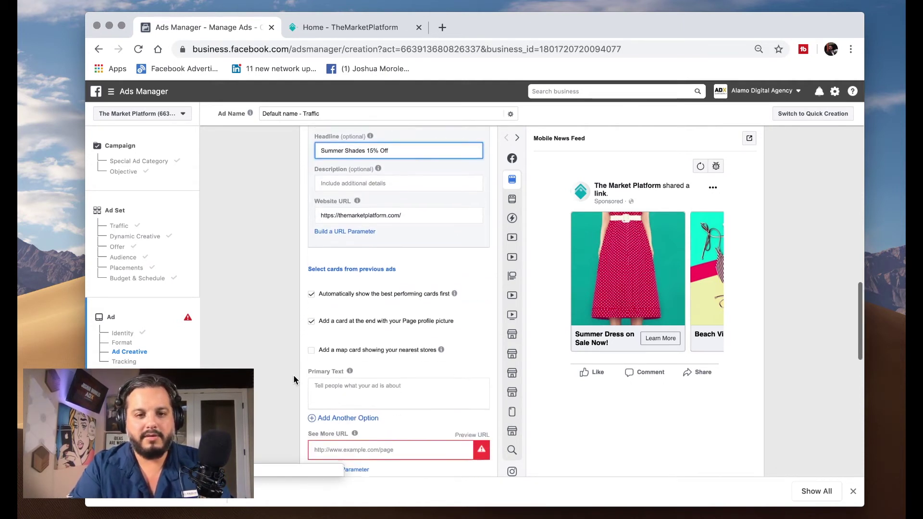
pyautogui.scroll(-2, 334, 428)
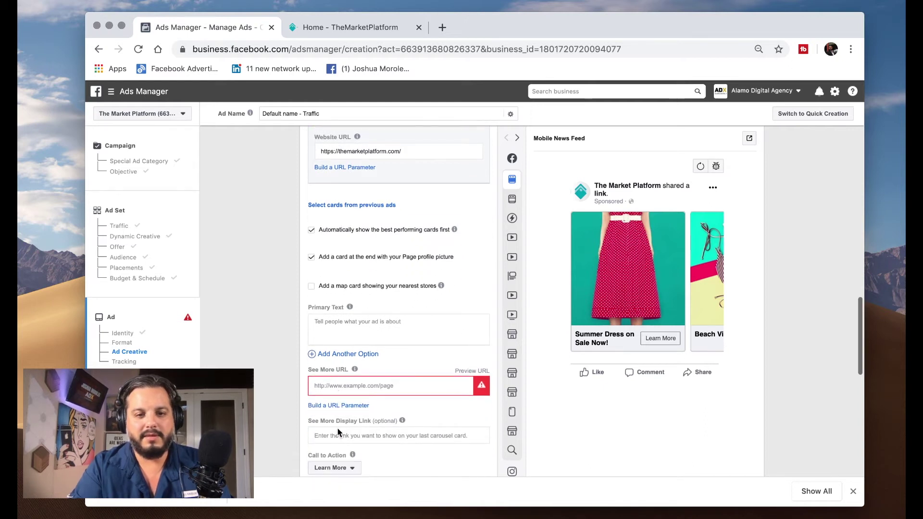
pyautogui.click(339, 385)
pyautogui.write('https://themarketplatform.com/')
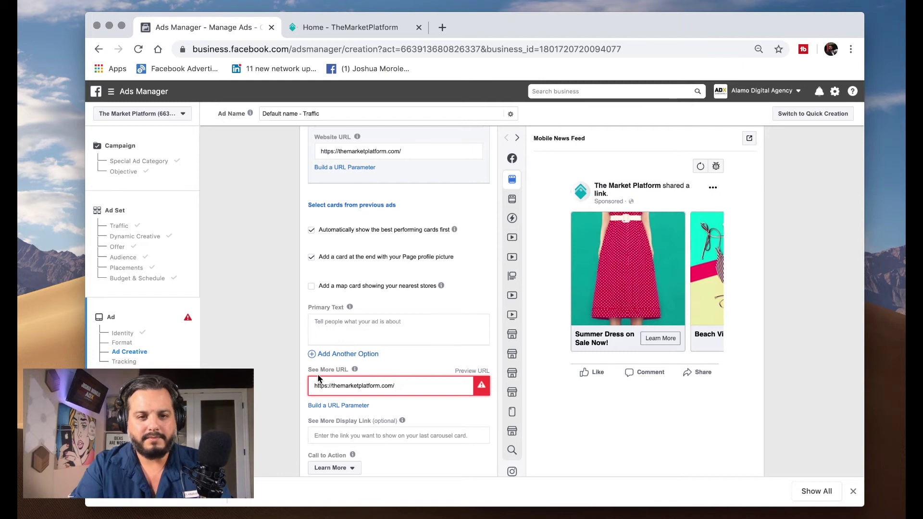
# - Write "Get 15% Off now until May 20th." as the ad's primary text
pyautogui.click(340, 330)
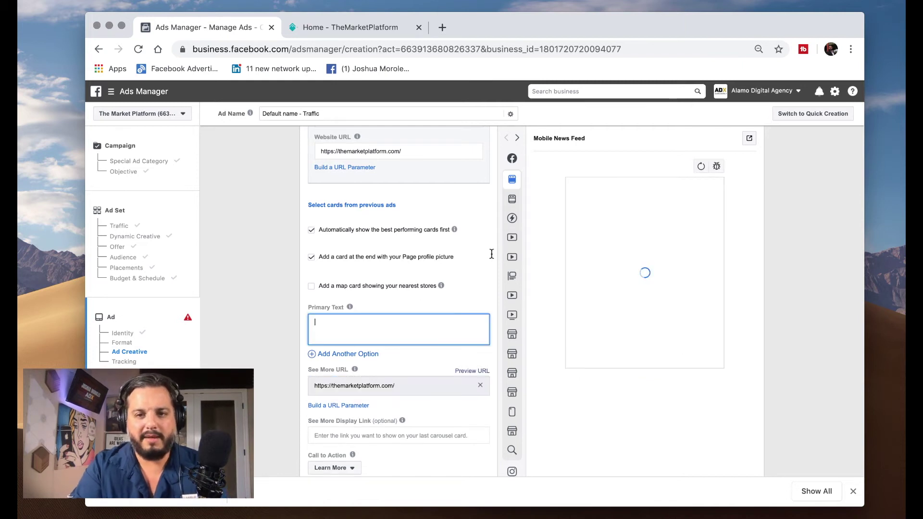
pyautogui.write('Get ')
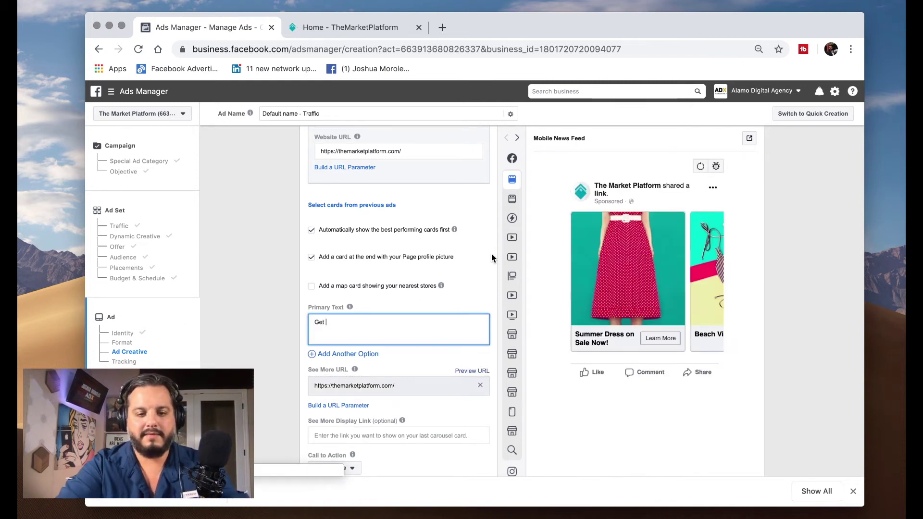
pyautogui.write('15% ')
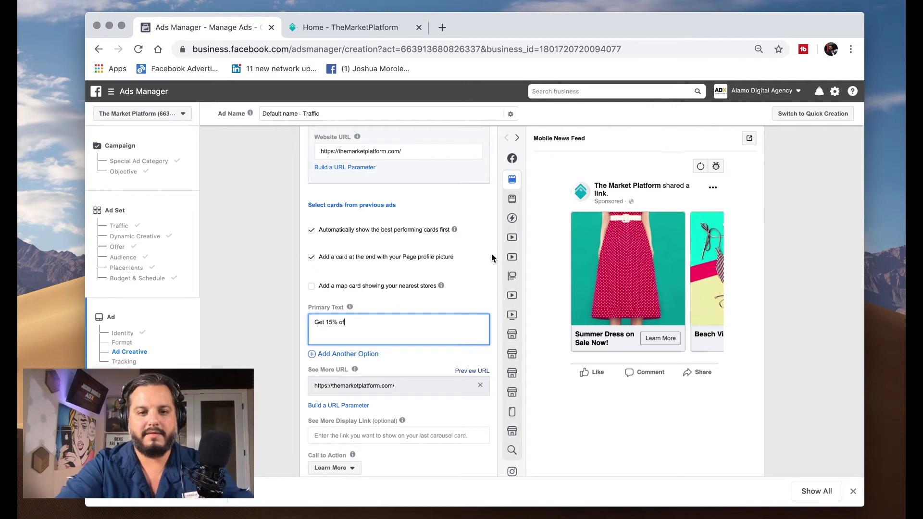
pyautogui.write('Off now')
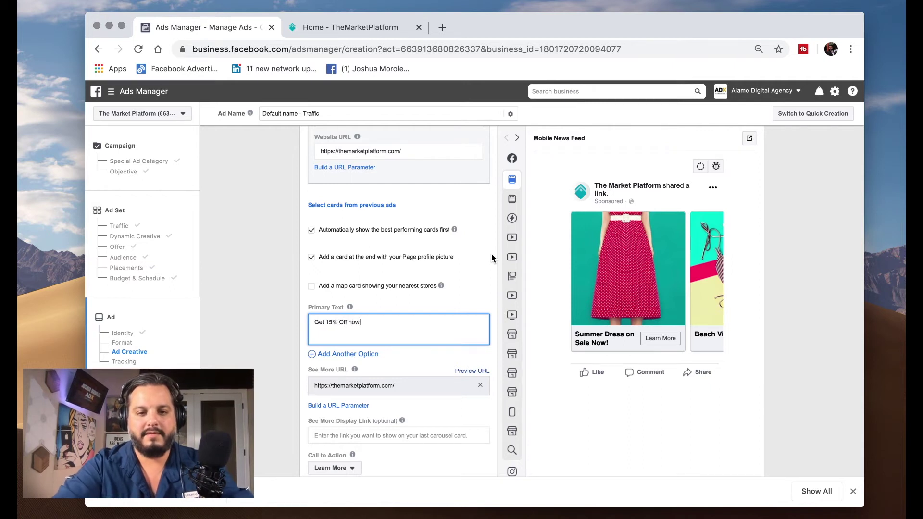
pyautogui.write(' until MArc')
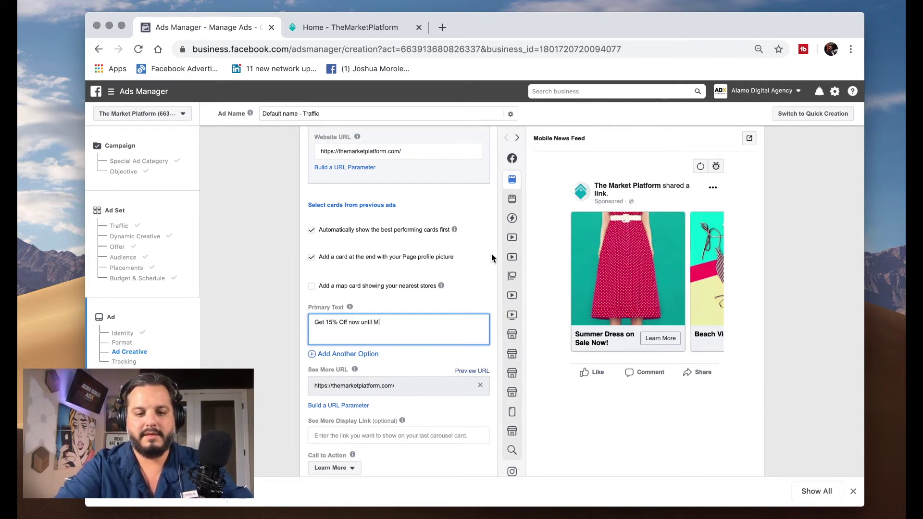
pyautogui.press('BackSpace')
pyautogui.press('BackSpace')
pyautogui.press('BackSpace')
pyautogui.write('ay')
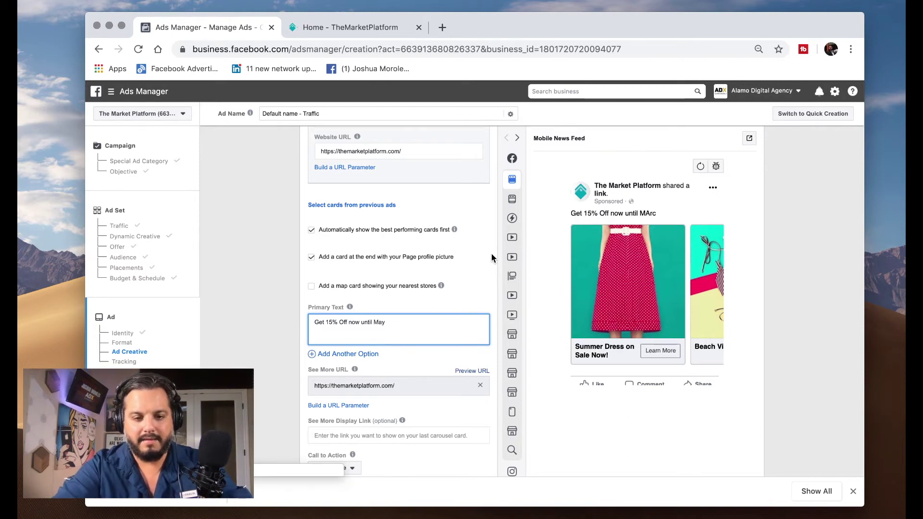
pyautogui.write(' 20th.')
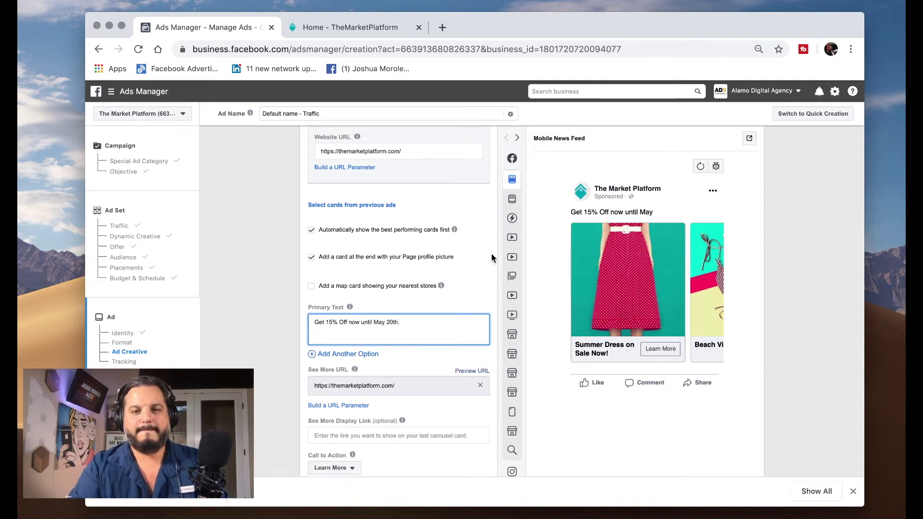
pyautogui.scroll(-1, 491, 253)
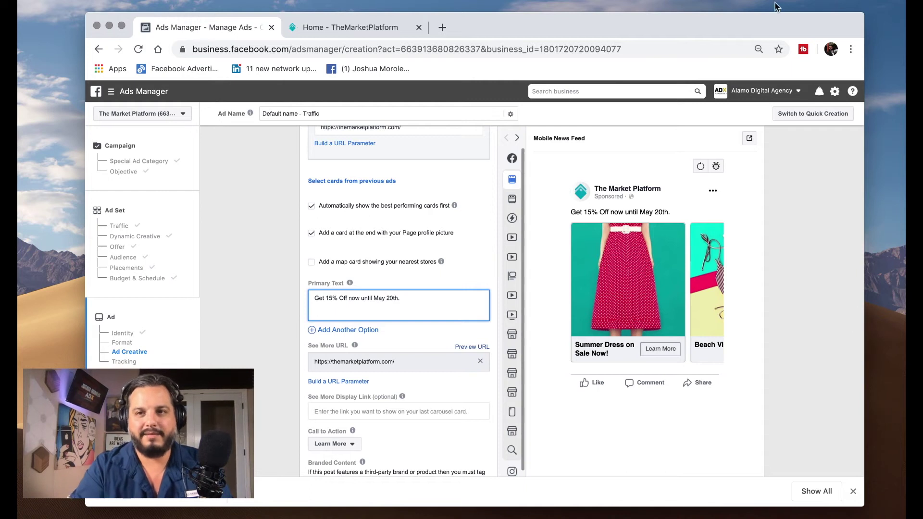
# - Preview the ad in the Desktop News Feed placement, including its device preview options, and return to the Mobile News Feed preview
pyautogui.click(651, 139)
pyautogui.click(757, 330)
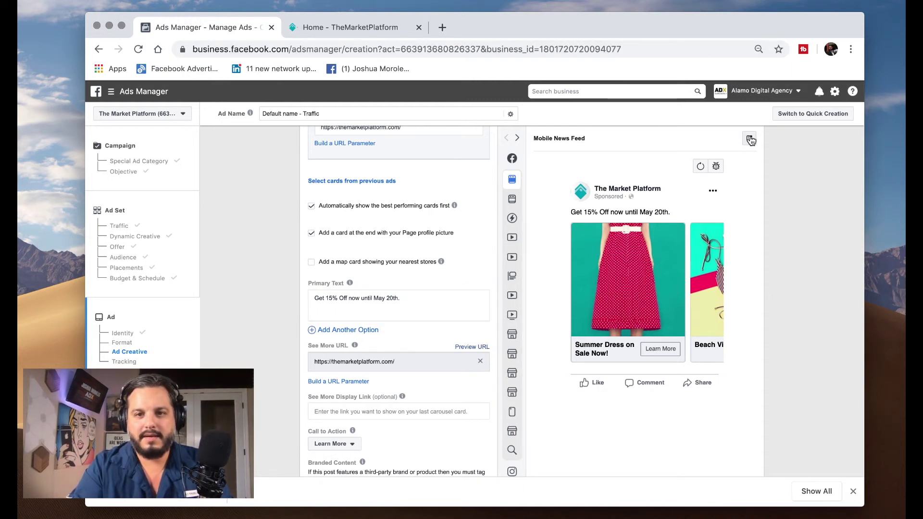
pyautogui.click(511, 202)
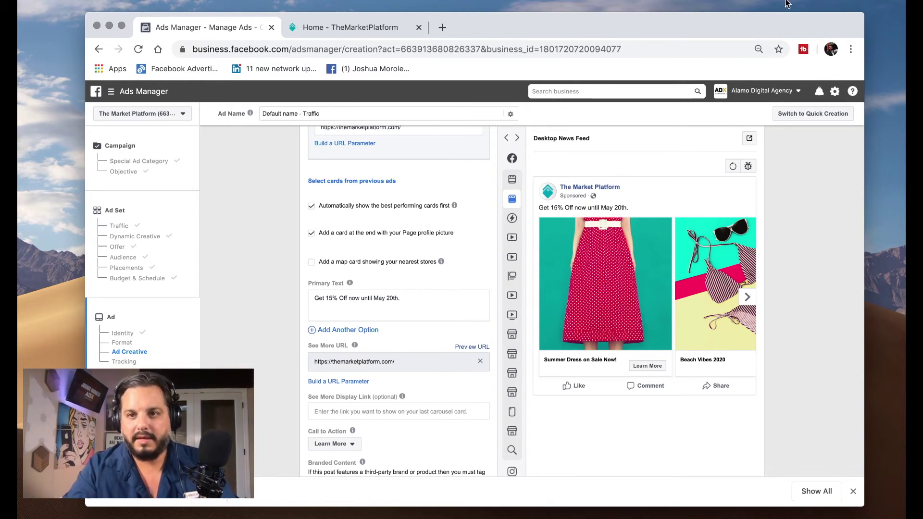
pyautogui.click(753, 142)
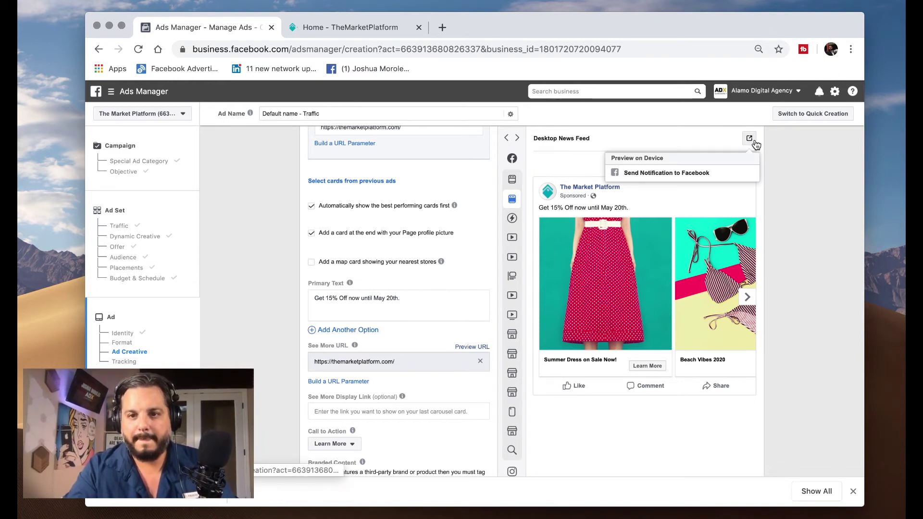
pyautogui.click(514, 218)
pyautogui.click(514, 179)
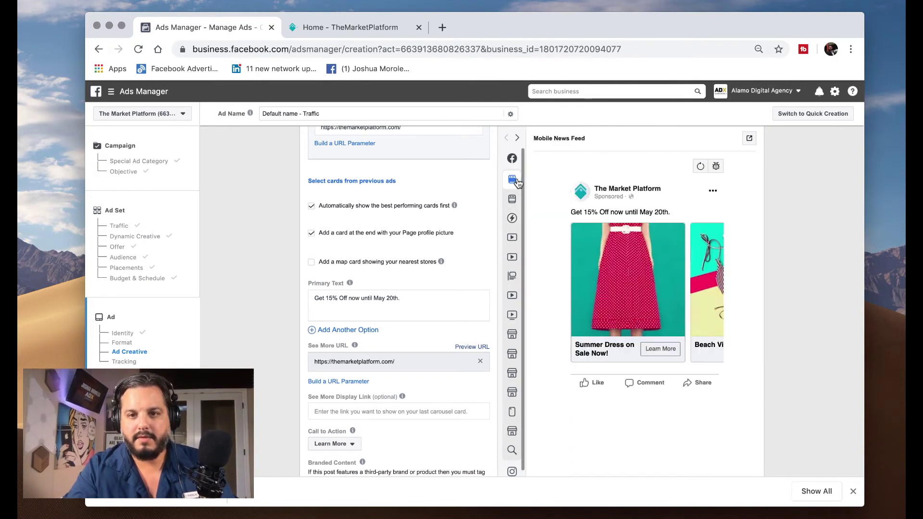
# - Send a Mobile News Feed preview of the ad as a notification to Facebook and dismiss the message
pyautogui.click(749, 138)
pyautogui.click(726, 174)
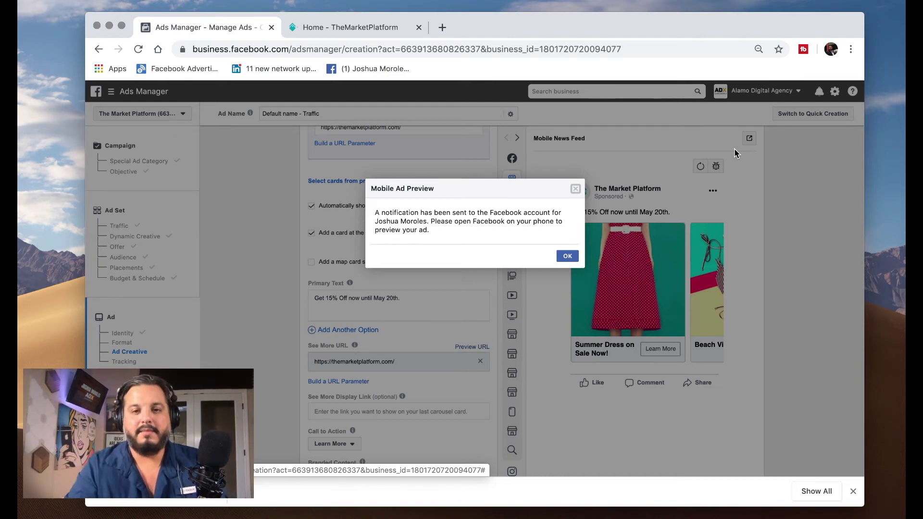
pyautogui.click(567, 256)
# - Look over the preview placements and the ad's tracking settings, and confirm the Traffic campaign for publication
pyautogui.moveTo(504, 281)
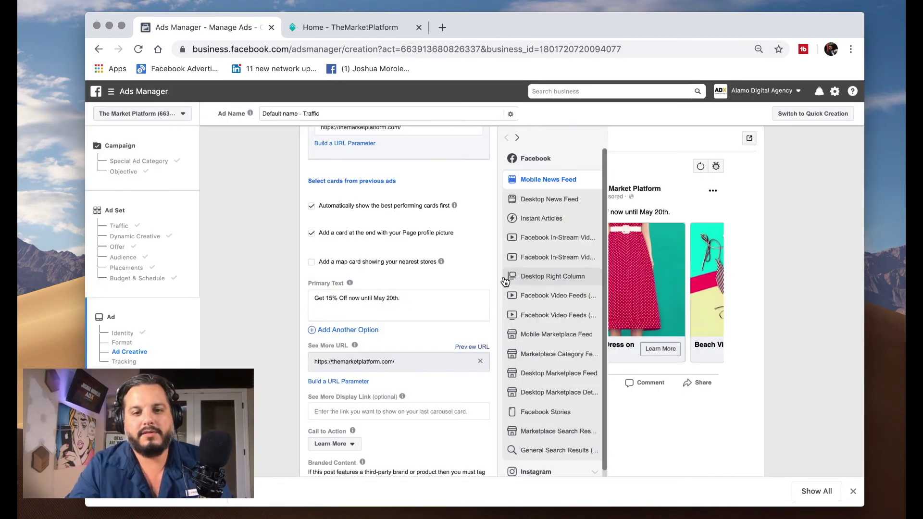
pyautogui.scroll(-5, 464, 300)
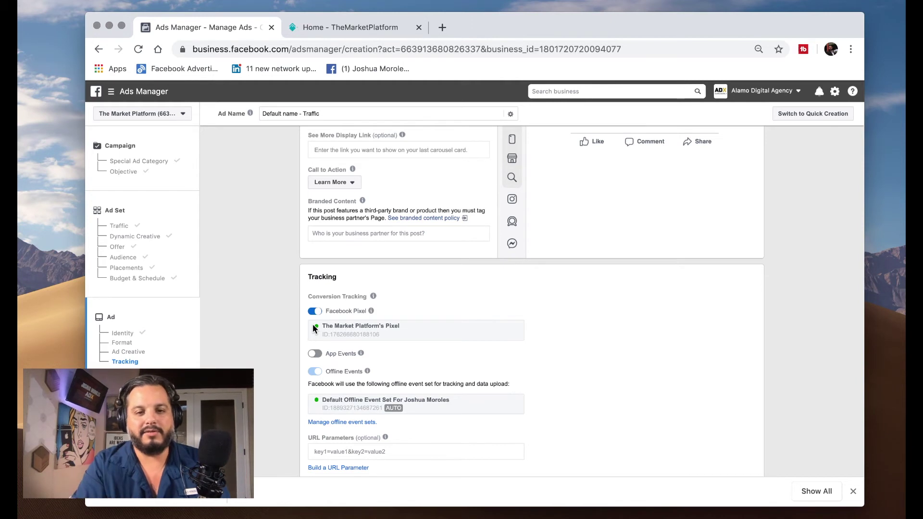
pyautogui.scroll(-3, 313, 324)
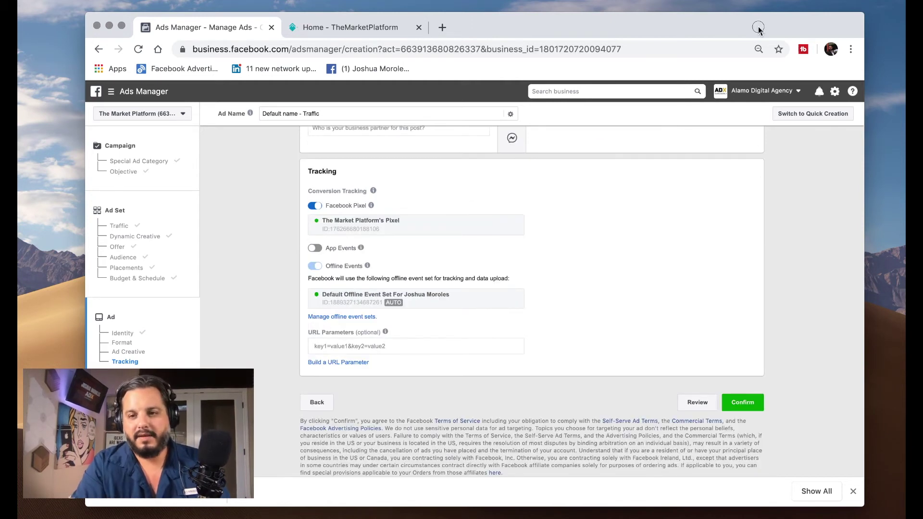
pyautogui.click(647, 297)
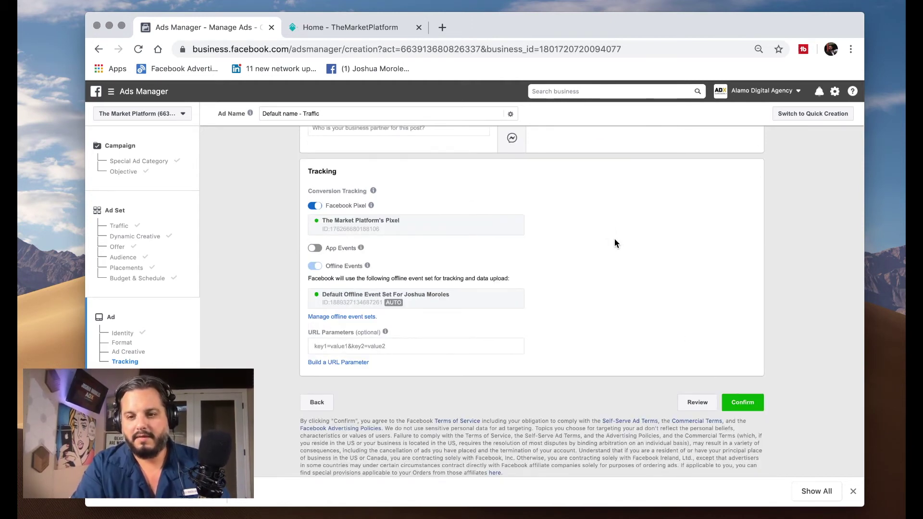
pyautogui.click(732, 403)
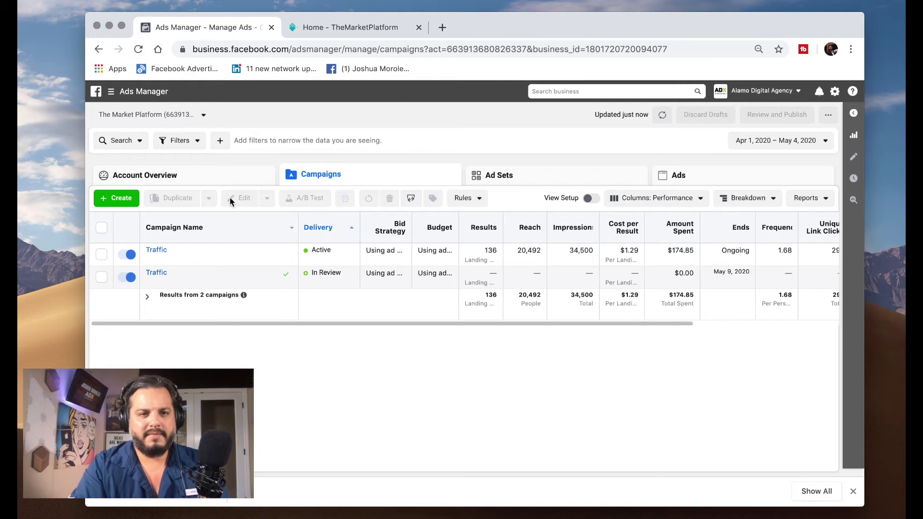
pyautogui.click(93, 6)
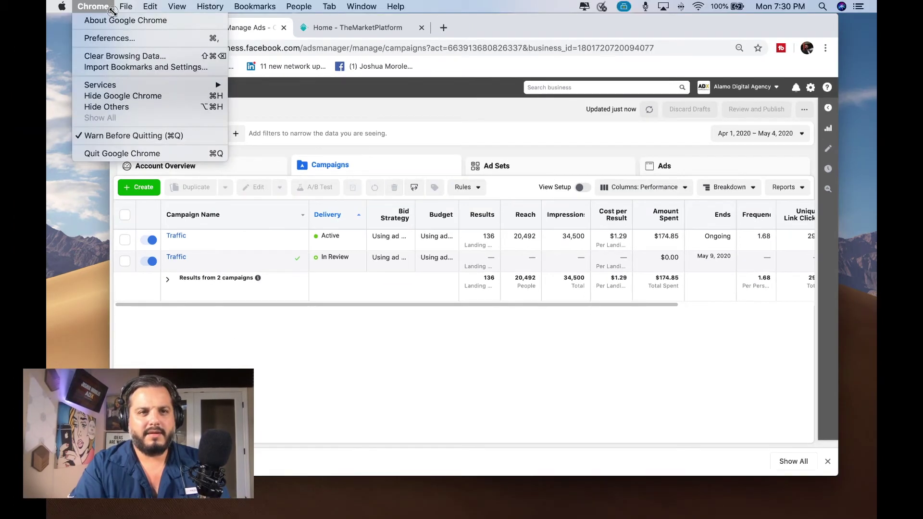
pyautogui.moveTo(125, 6)
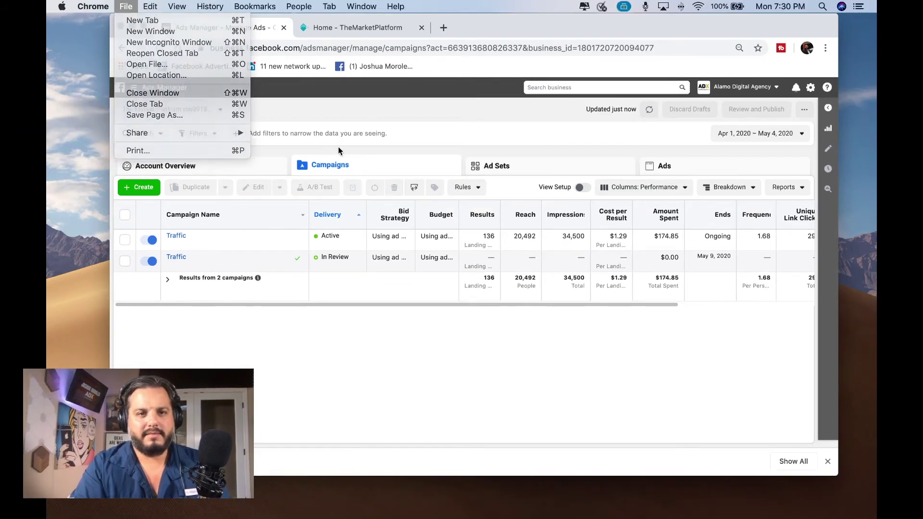
pyautogui.click(338, 150)
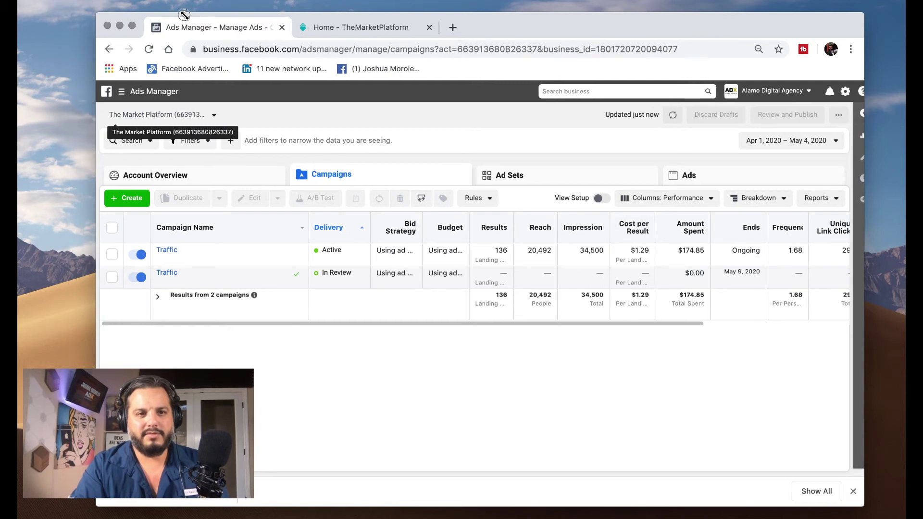
pyautogui.moveTo(184, 15); pyautogui.dragTo(183, 13)
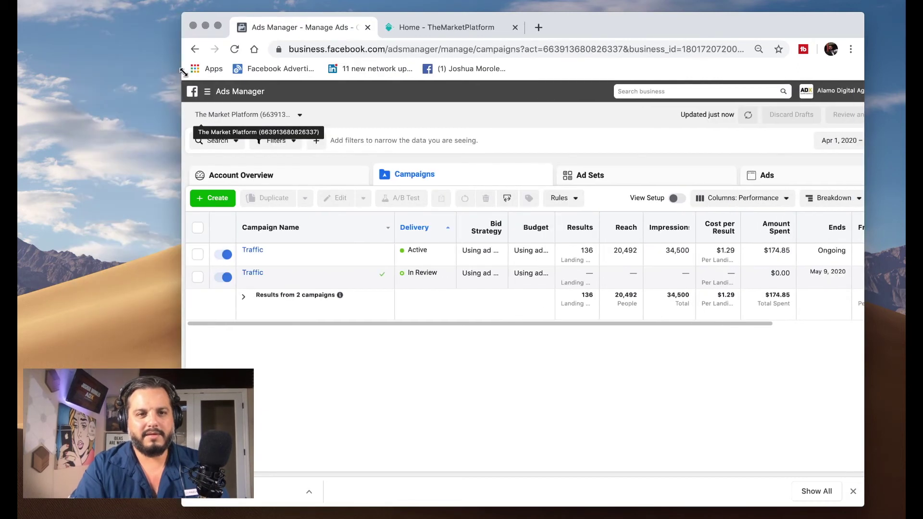
# - Start another new campaign with the Traffic objective, keep the campaign name Traffic, and continue to its ad set settings
pyautogui.click(204, 199)
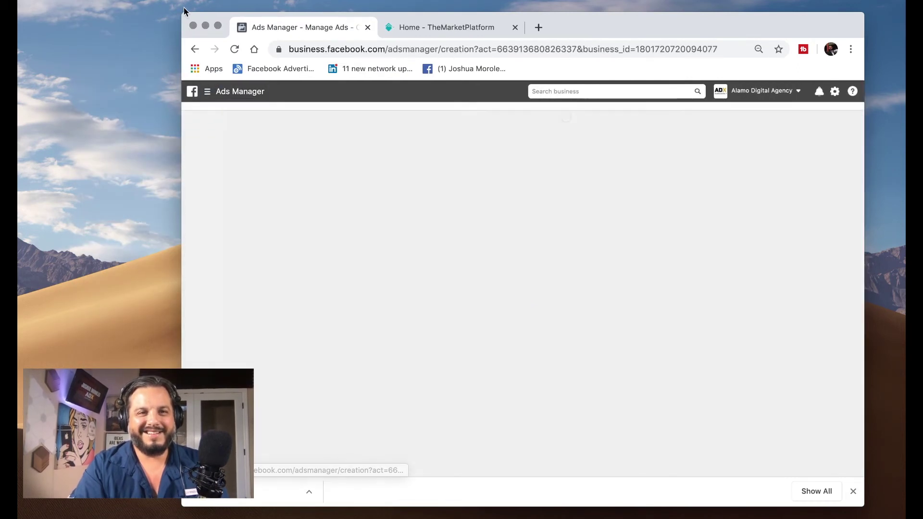
pyautogui.moveTo(182, 13); pyautogui.dragTo(88, 10)
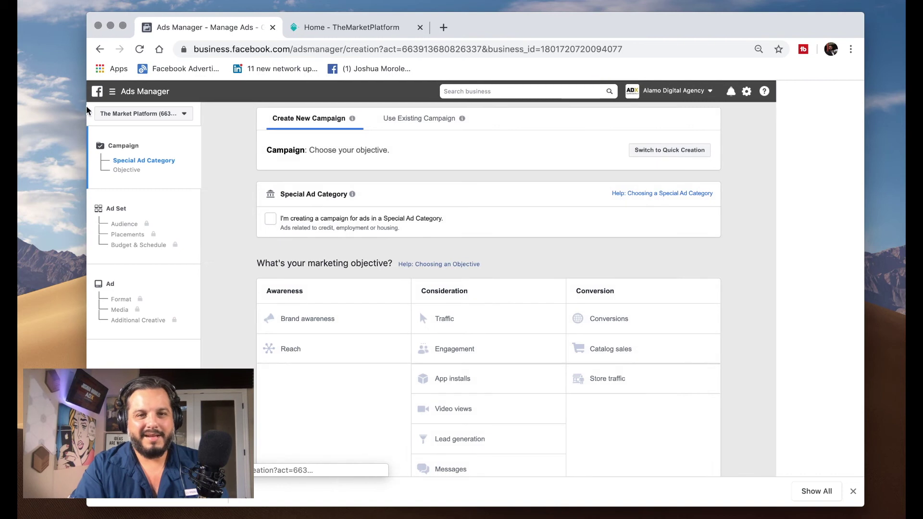
pyautogui.click(488, 320)
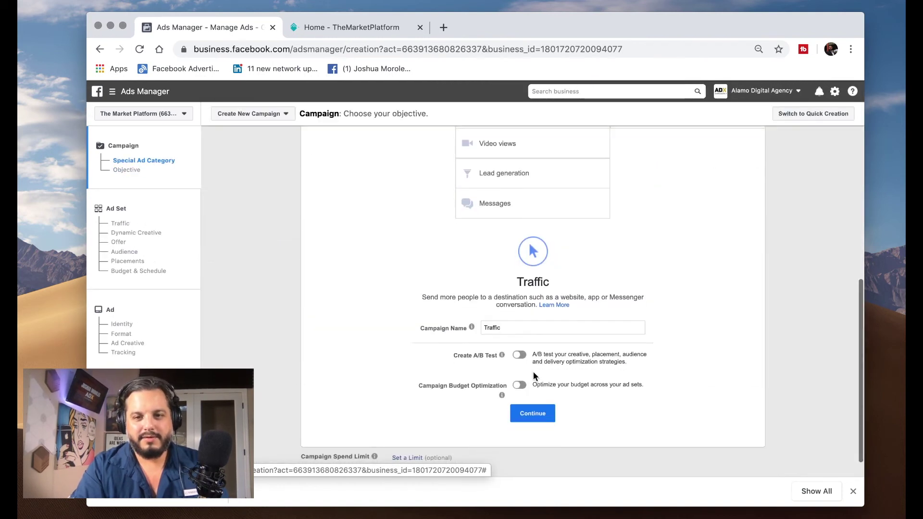
pyautogui.click(532, 413)
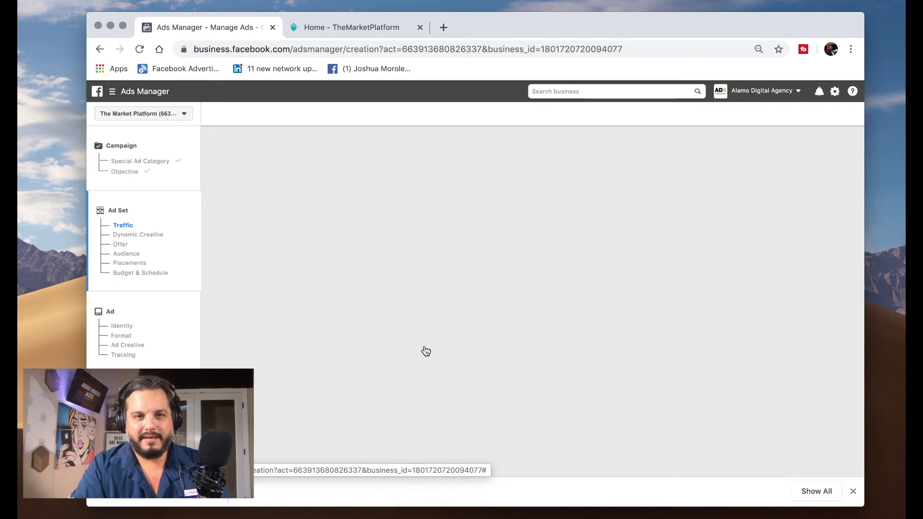
pyautogui.moveTo(465, 27); pyautogui.dragTo(460, 26)
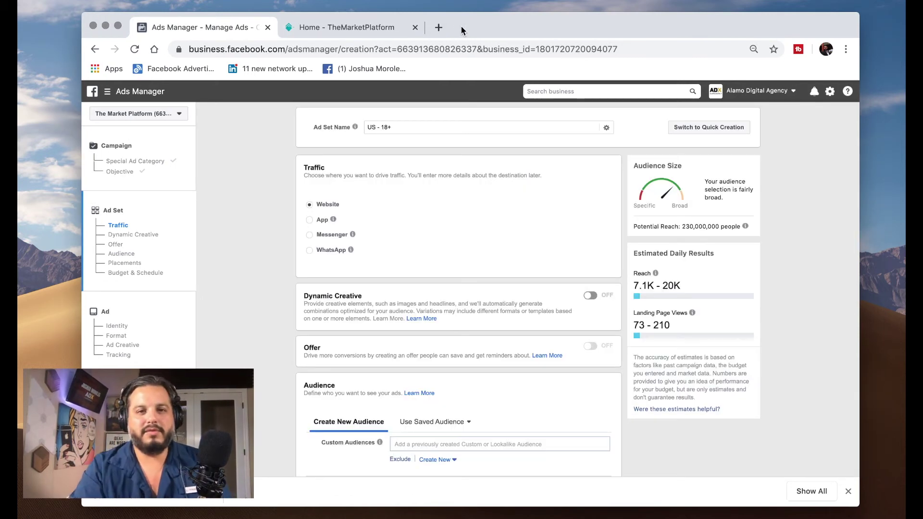
# - Start a new custom audience for the ad set, using Website as its source
pyautogui.scroll(-5, 299, 228)
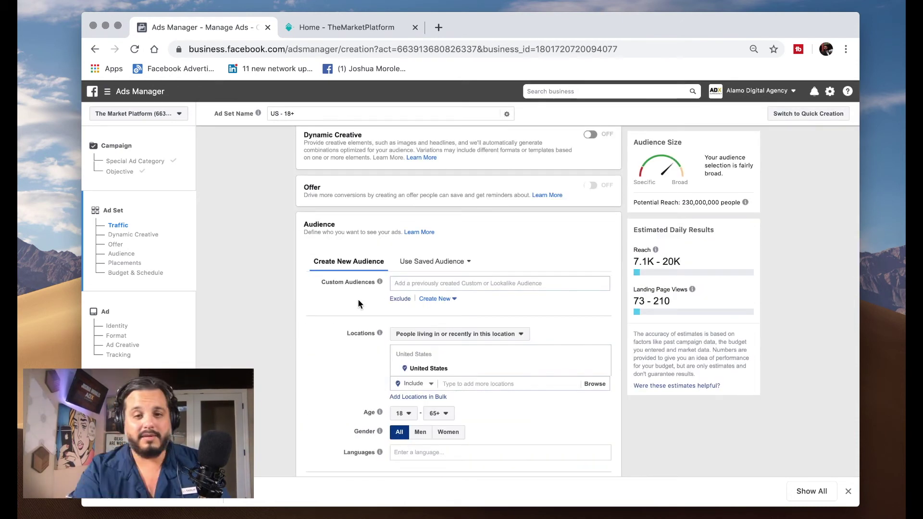
pyautogui.click(435, 305)
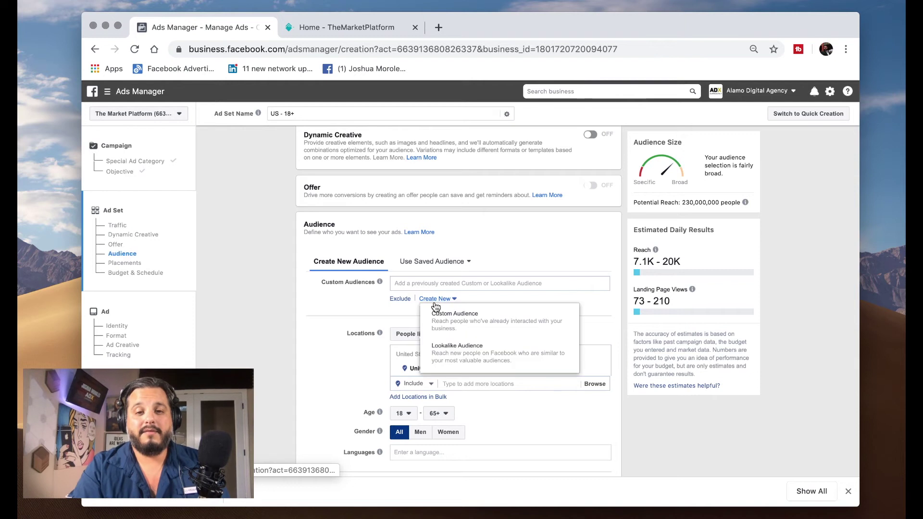
pyautogui.click(299, 304)
pyautogui.scroll(-2, 299, 306)
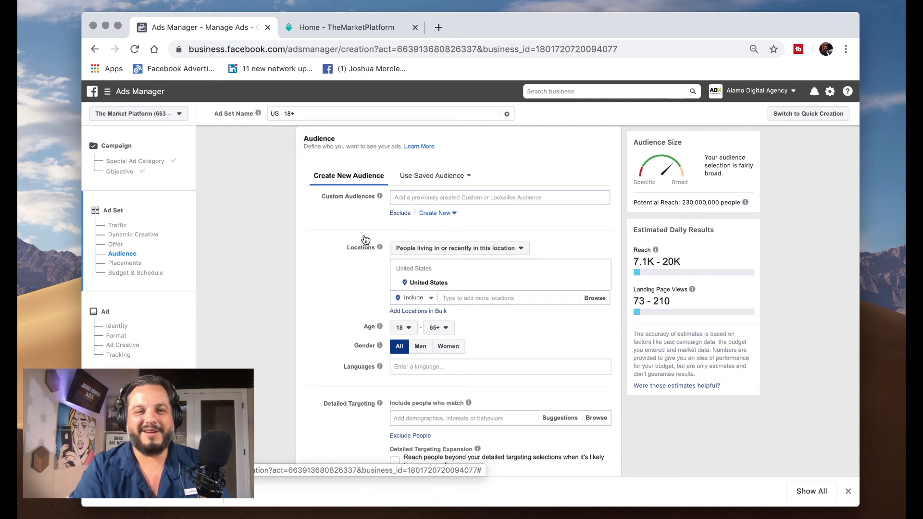
pyautogui.click(435, 214)
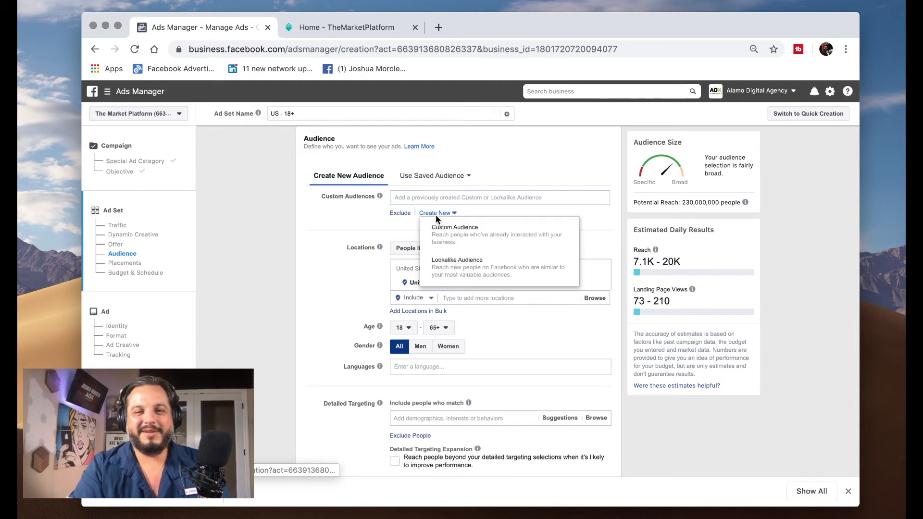
pyautogui.click(440, 240)
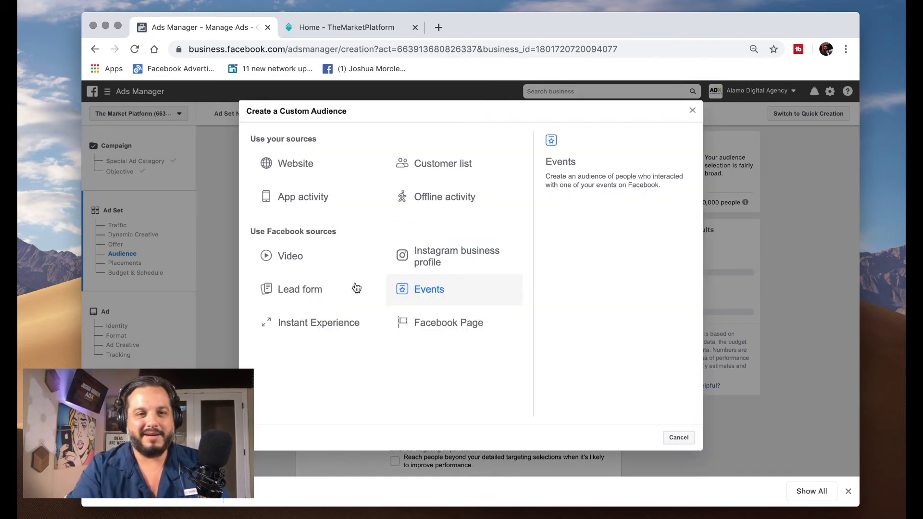
pyautogui.click(295, 164)
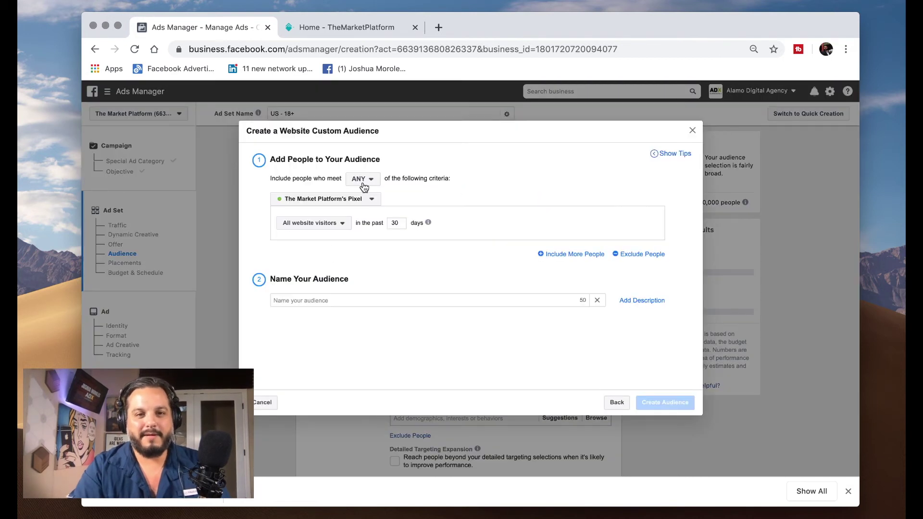
# - Review the criteria and visitor event options, keep ANY and All website visitors, and set the period to the past 2 days
pyautogui.click(362, 179)
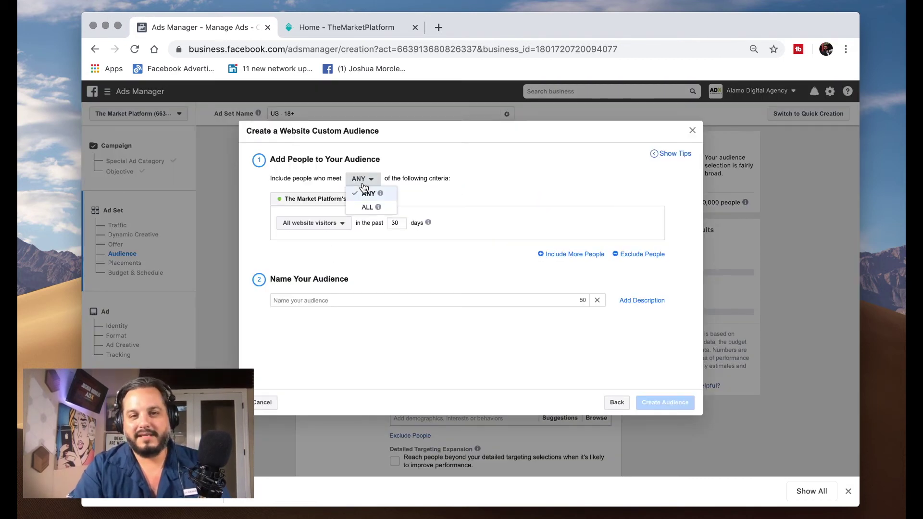
pyautogui.click(324, 184)
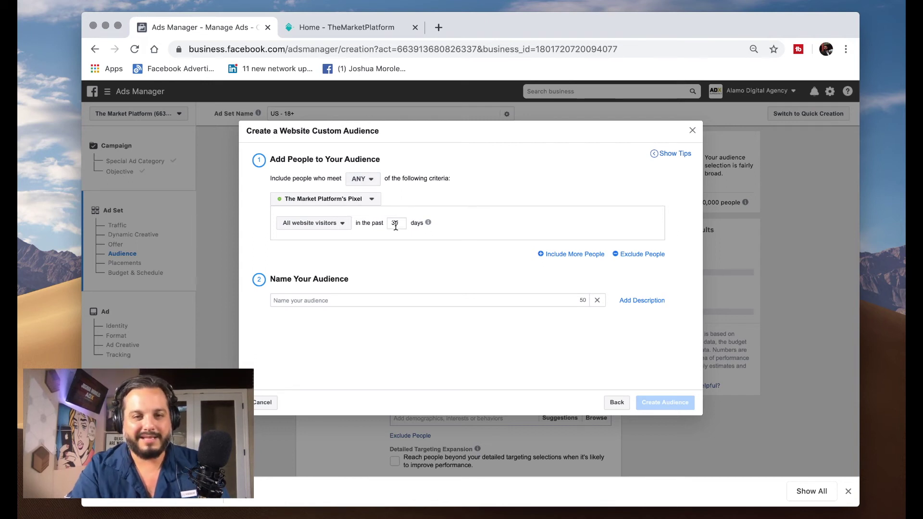
pyautogui.click(346, 223)
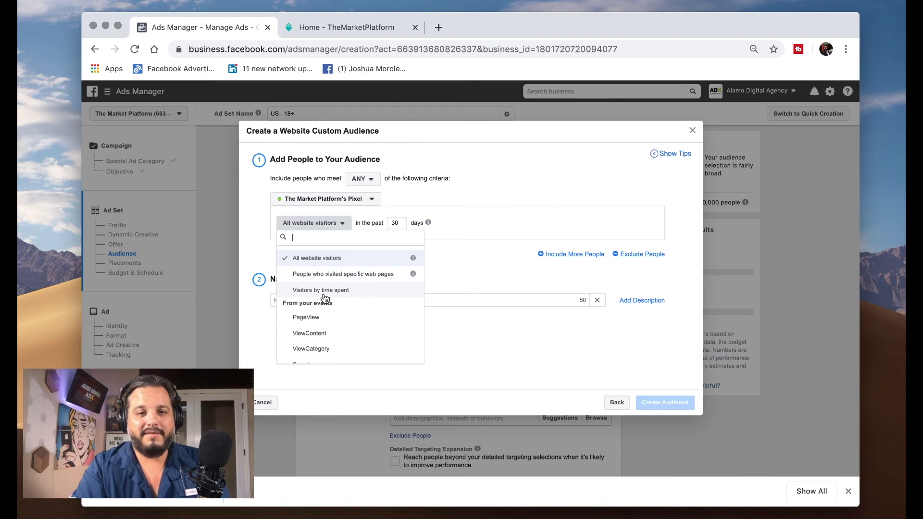
pyautogui.scroll(-2, 319, 314)
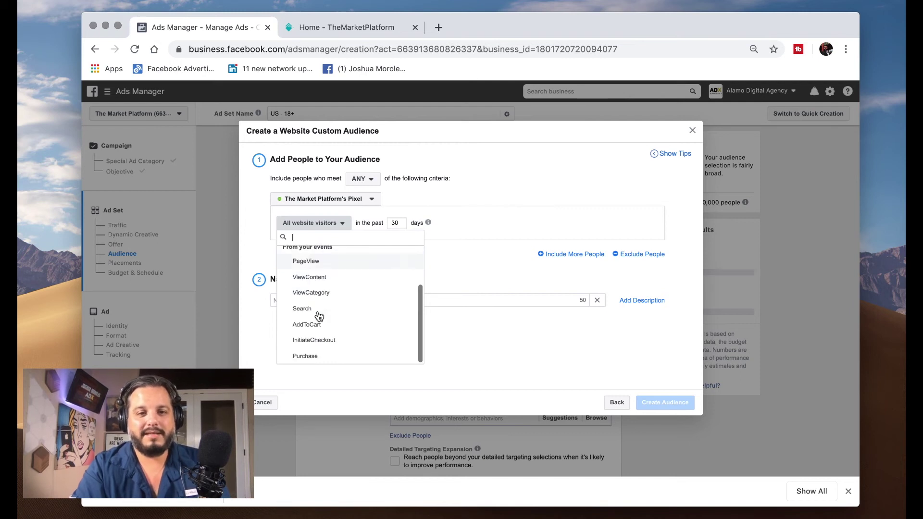
pyautogui.scroll(2, 316, 325)
pyautogui.click(400, 218)
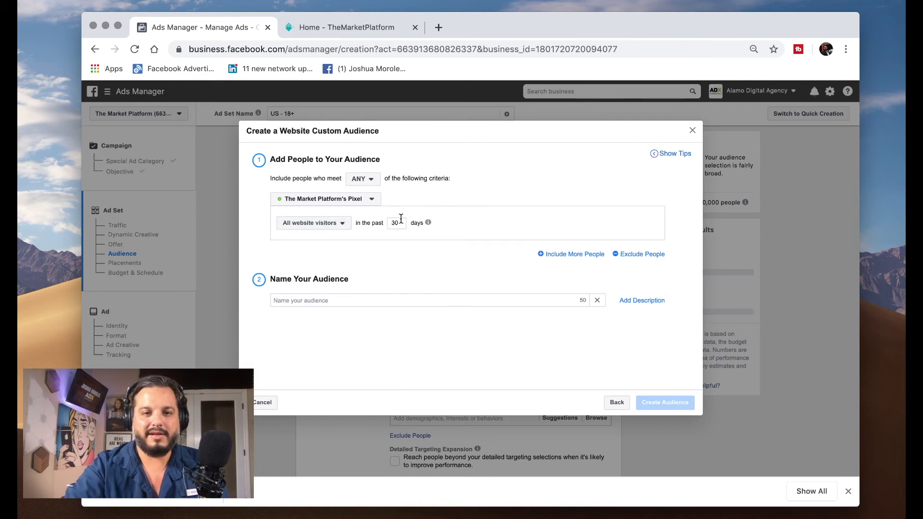
pyautogui.doubleClick(400, 222)
pyautogui.press('BackSpace')
pyautogui.write('2')
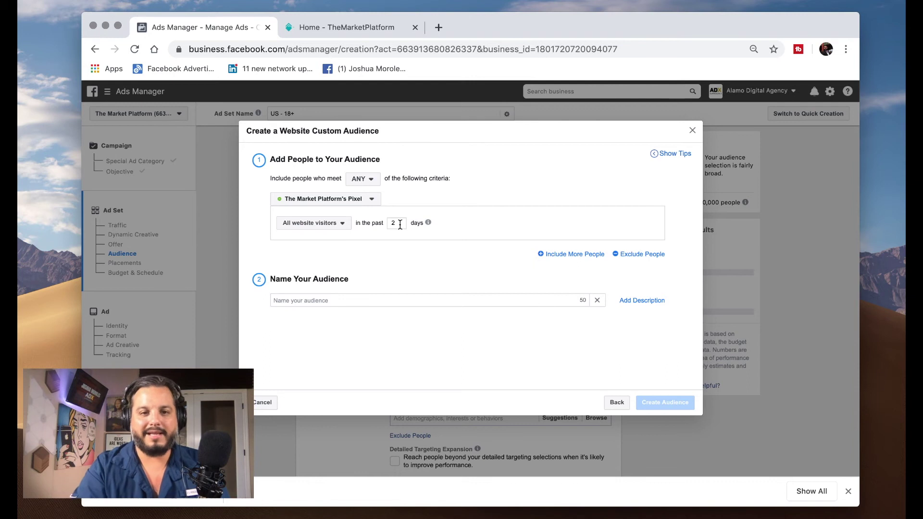
# - Name the website custom audience RT 2 DAY, create it, and finish to return to the ad set
pyautogui.click(344, 298)
pyautogui.write('R')
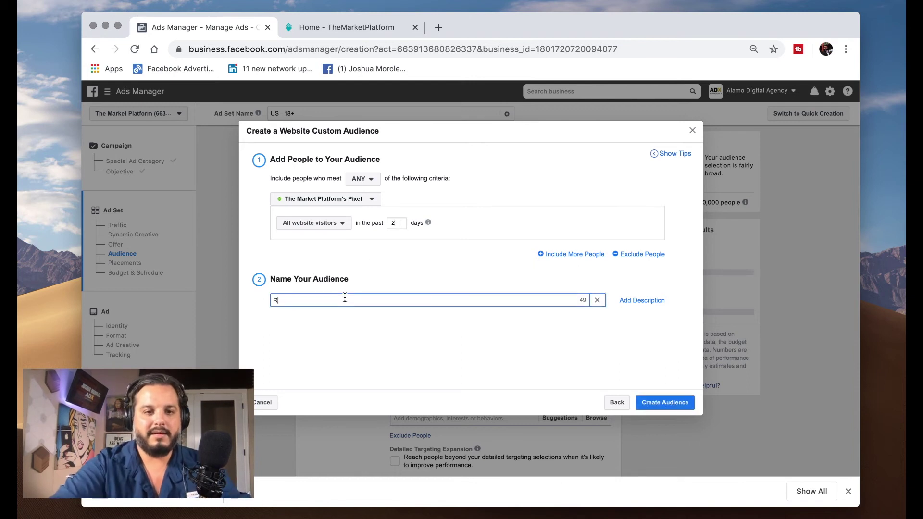
pyautogui.write('T 2 DAY')
pyautogui.click(655, 408)
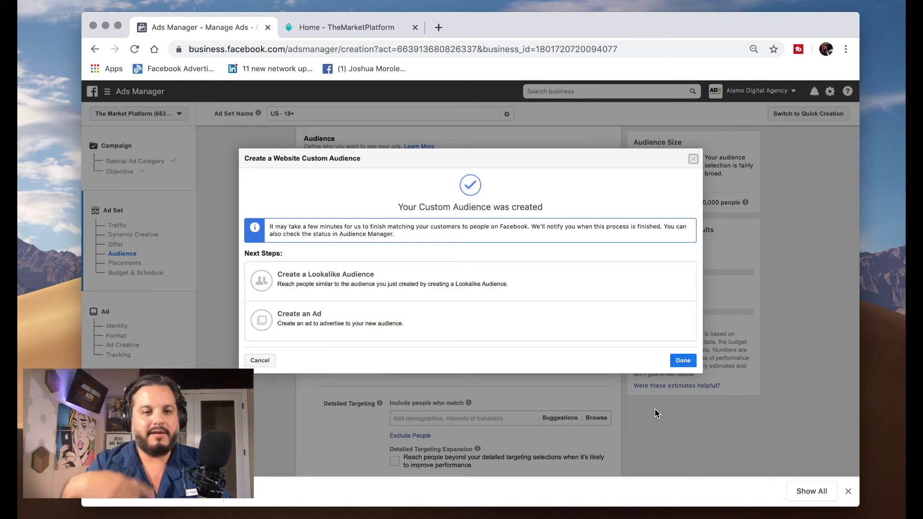
pyautogui.click(683, 361)
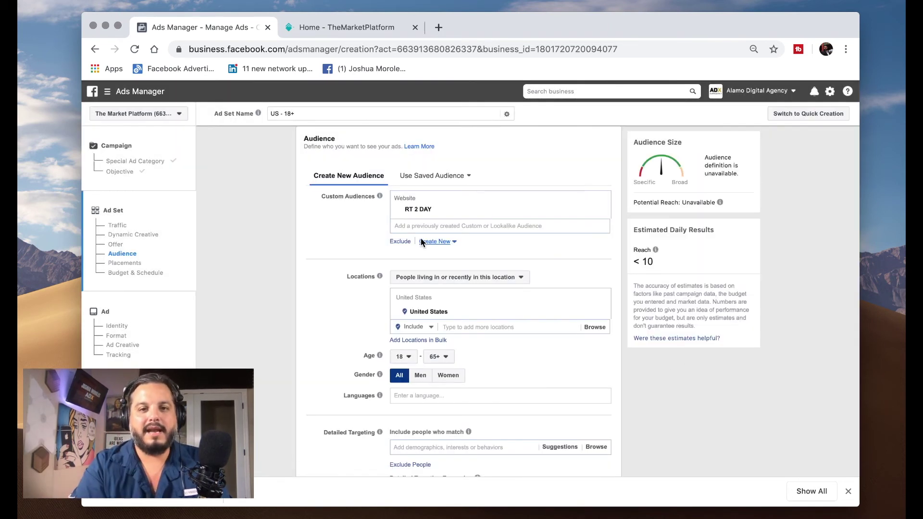
# - Look over the ad set's location, age, gender and detailed targeting settings, continuing through to Budget & Schedule
pyautogui.scroll(-2, 334, 341)
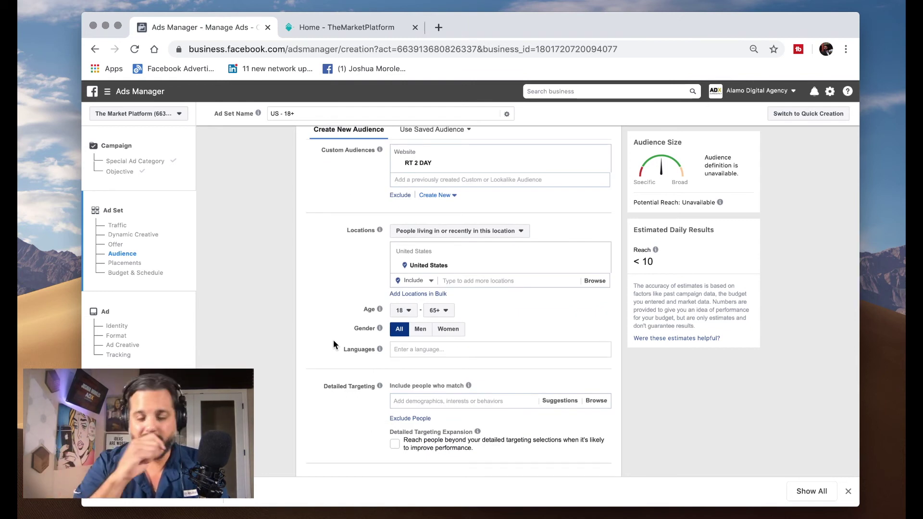
pyautogui.click(459, 282)
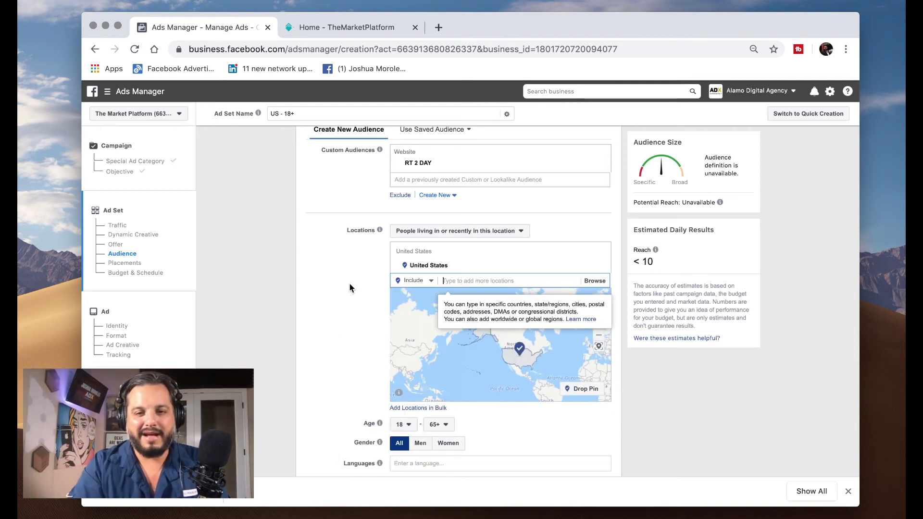
pyautogui.scroll(-3, 349, 287)
pyautogui.scroll(1, 349, 287)
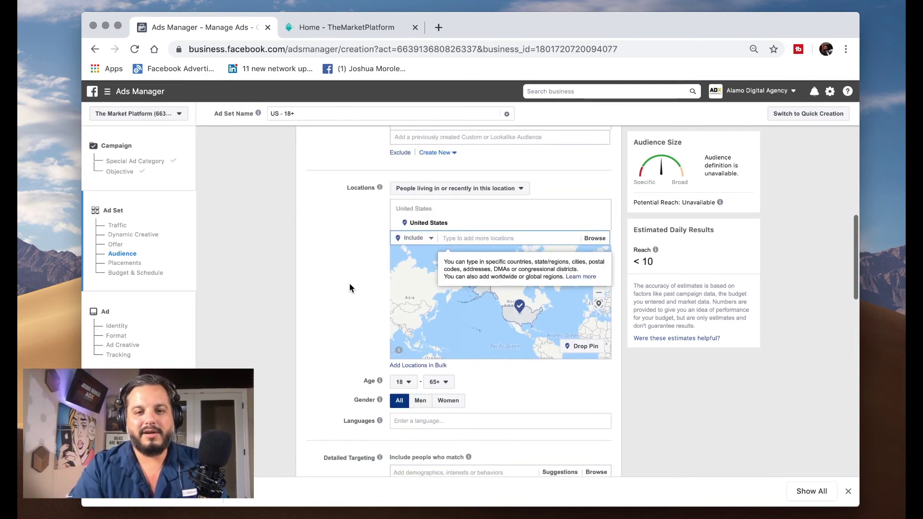
pyautogui.scroll(1, 350, 288)
pyautogui.scroll(-3, 350, 288)
pyautogui.scroll(-3, 350, 287)
pyautogui.scroll(-4, 350, 287)
pyautogui.scroll(-4, 350, 287)
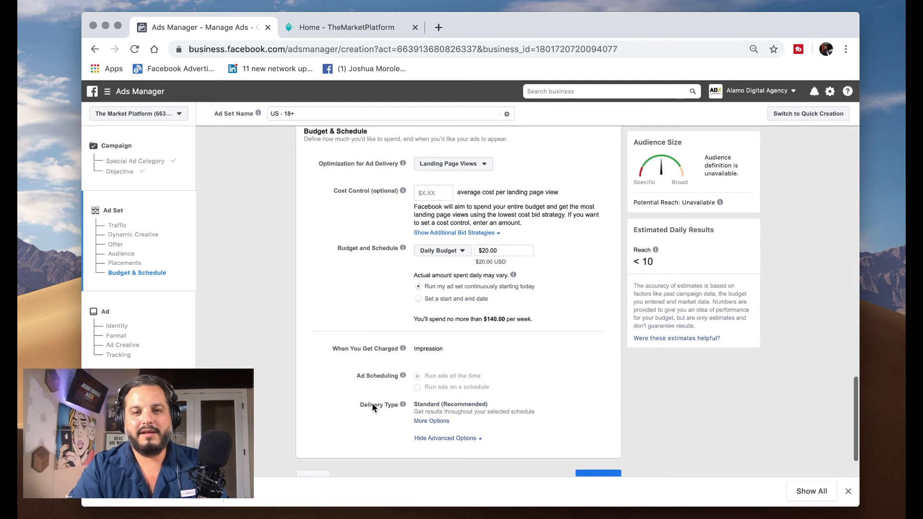
# - Keep the Daily Budget type, set the amount to $10.00, and continue to the ad setup
pyautogui.scroll(-1, 373, 406)
pyautogui.click(441, 234)
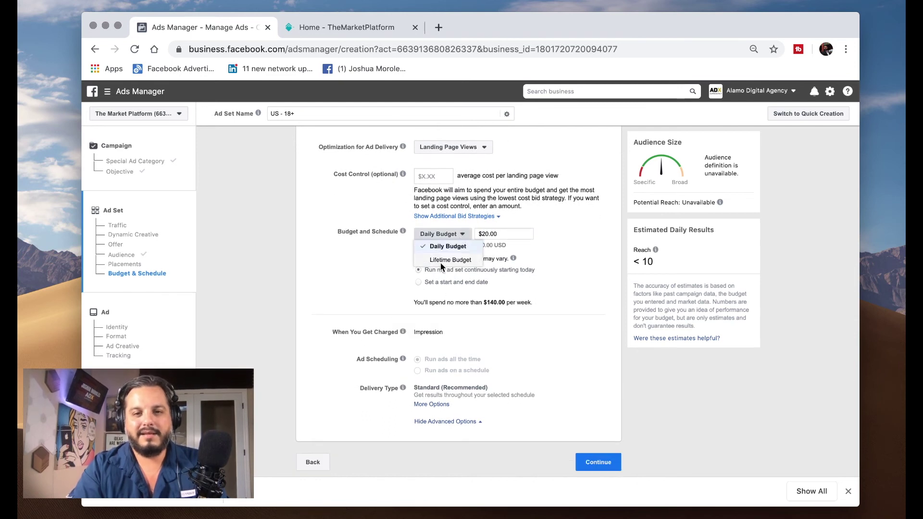
pyautogui.click(488, 233)
pyautogui.press('BackSpace')
pyautogui.press('BackSpace')
pyautogui.write('10')
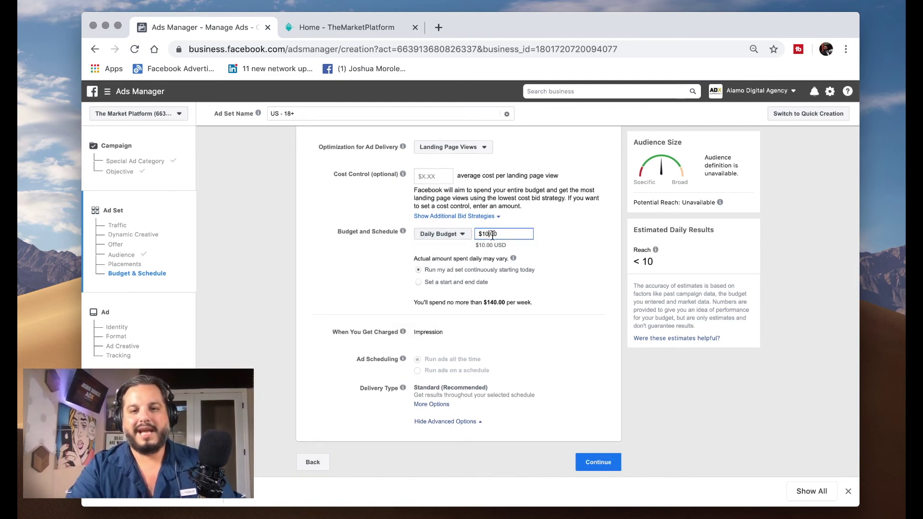
pyautogui.click(554, 382)
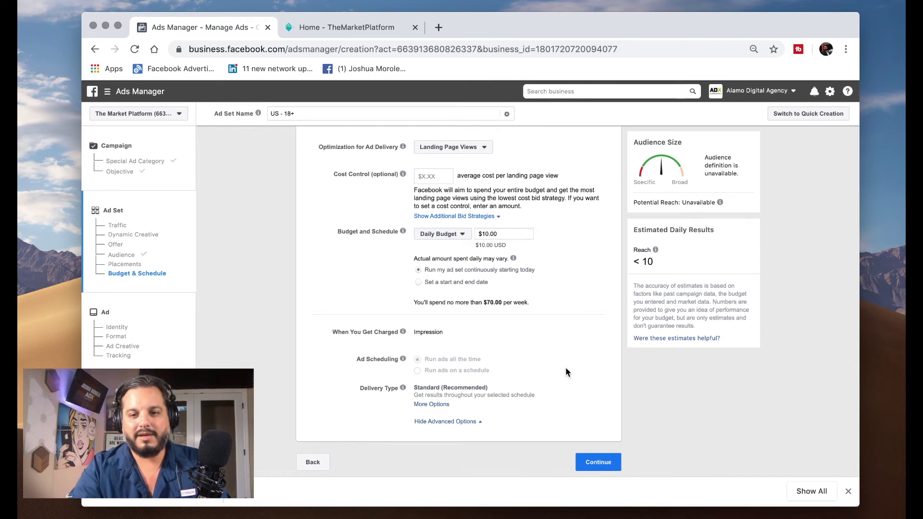
pyautogui.click(606, 456)
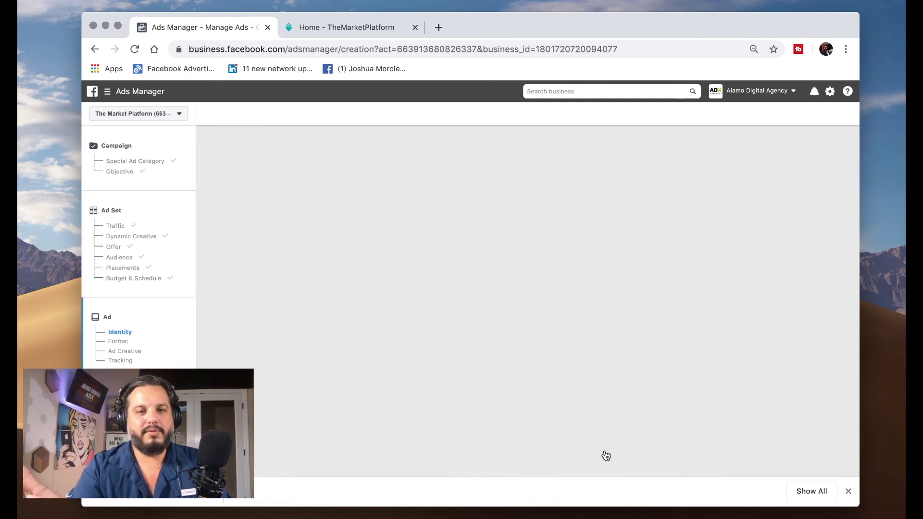